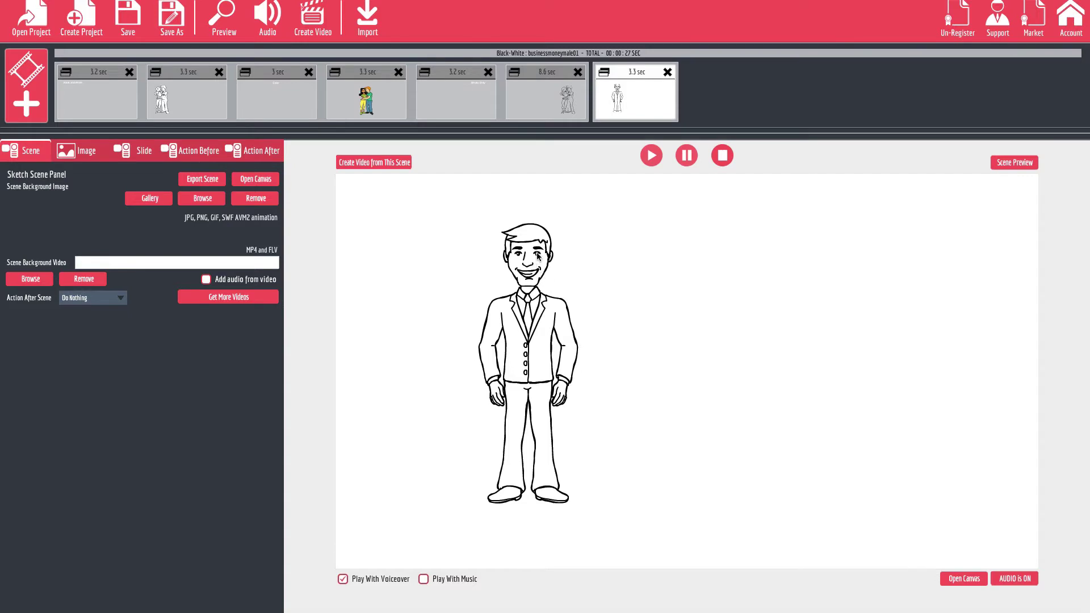
Step: Replay the seventh scene's 3.3-second businessman drawing preview in Easy Sketch Pro
click(652, 156)
click(653, 159)
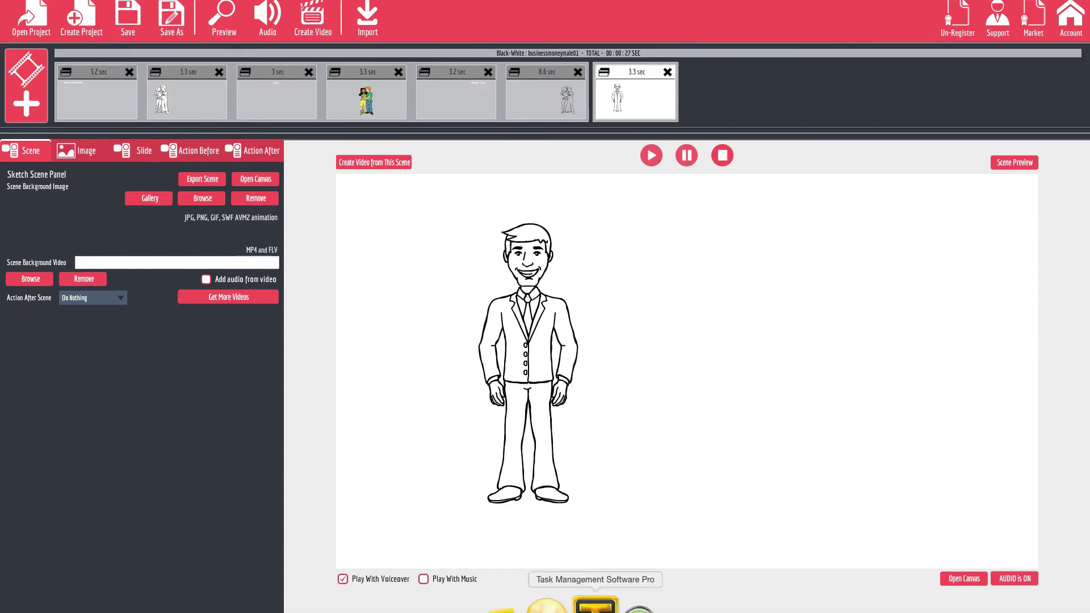
Step: In Illustrator, Save As with FIXED added after 01, keeping the default SVG options
click(599, 595)
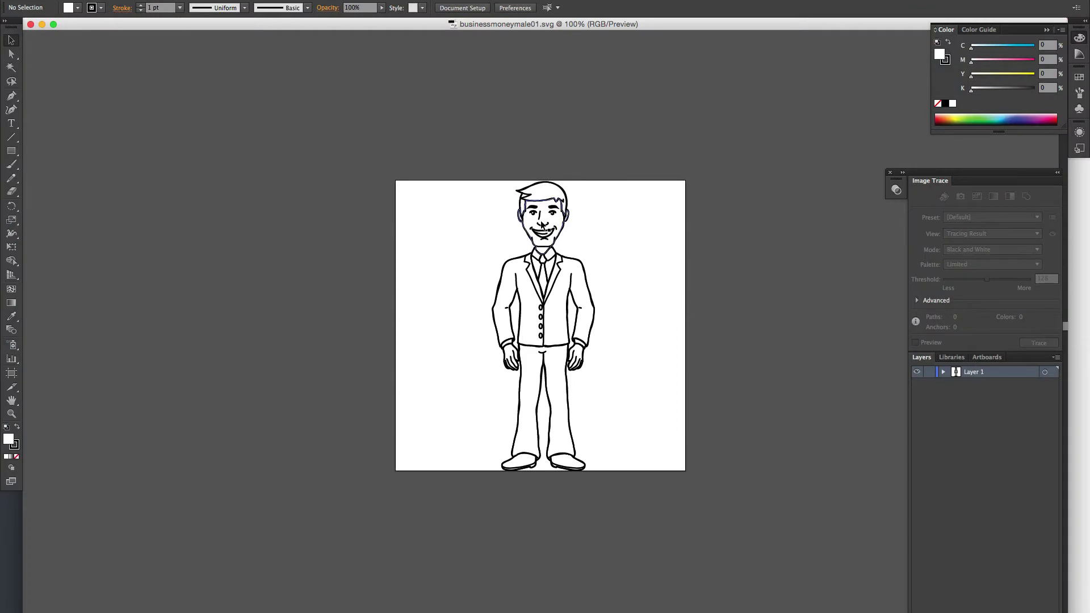
click(85, 6)
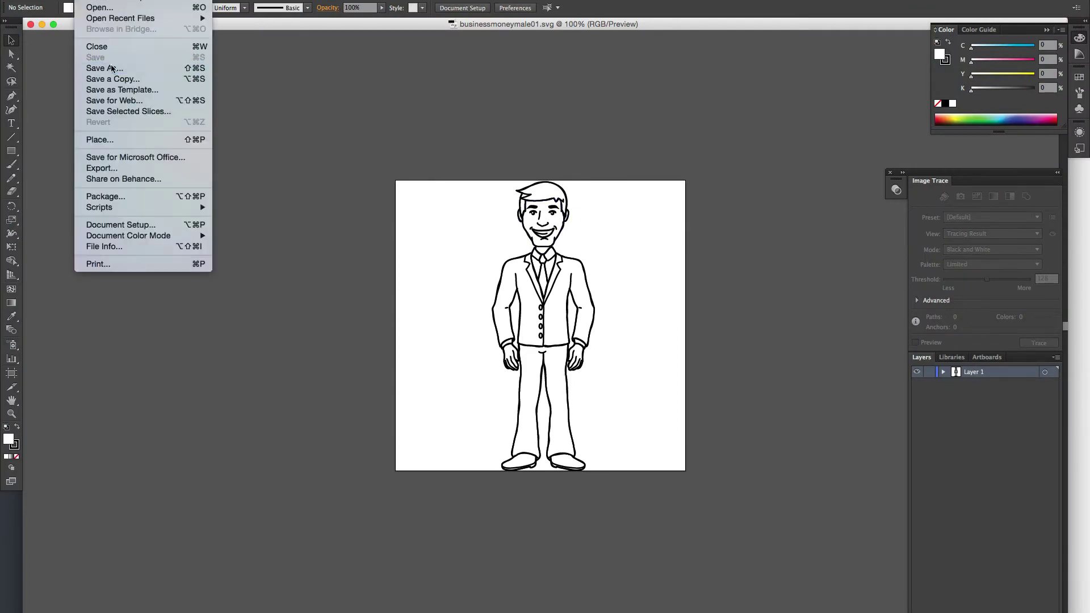
click(403, 132)
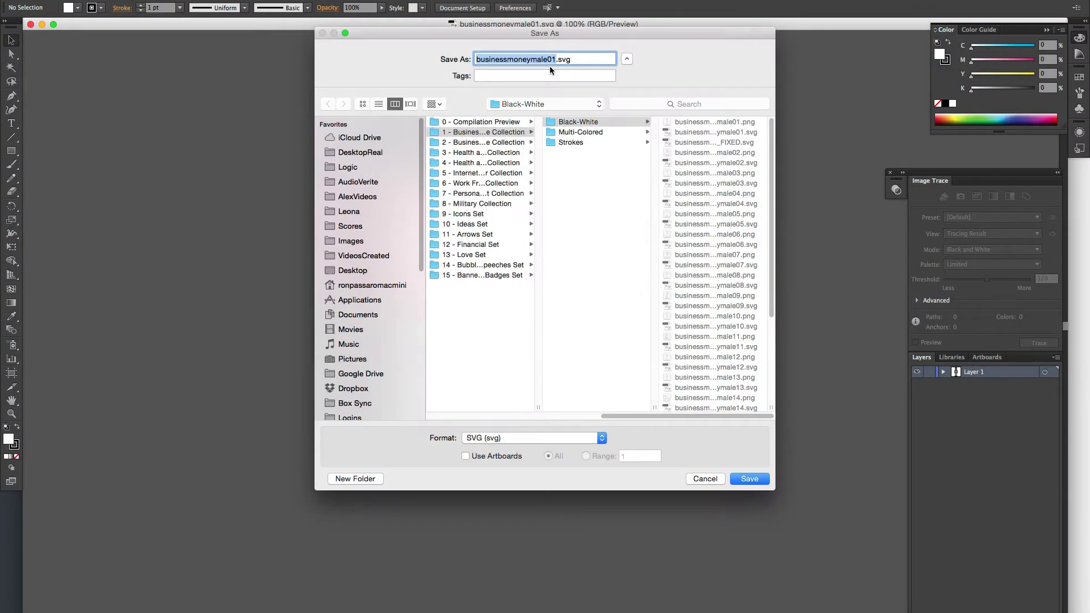
click(557, 59)
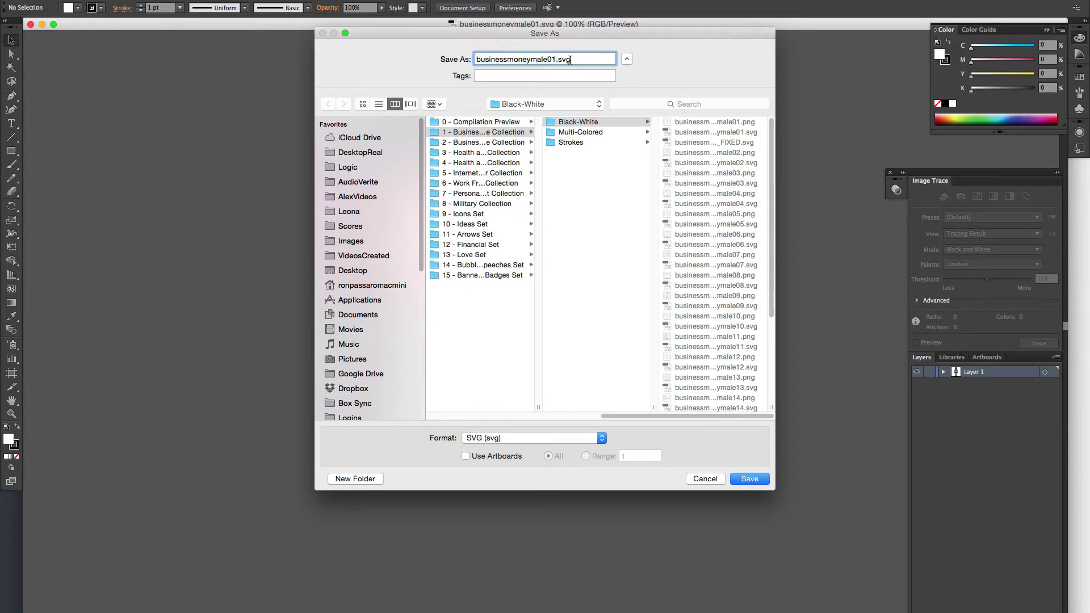
text(_FIXED)
key(Return)
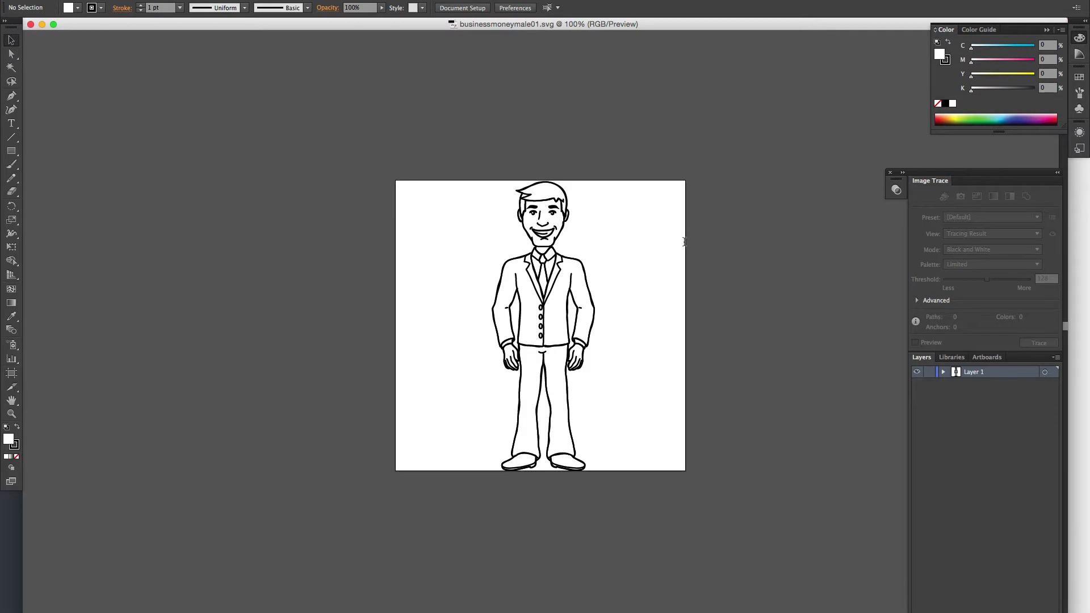
click(625, 465)
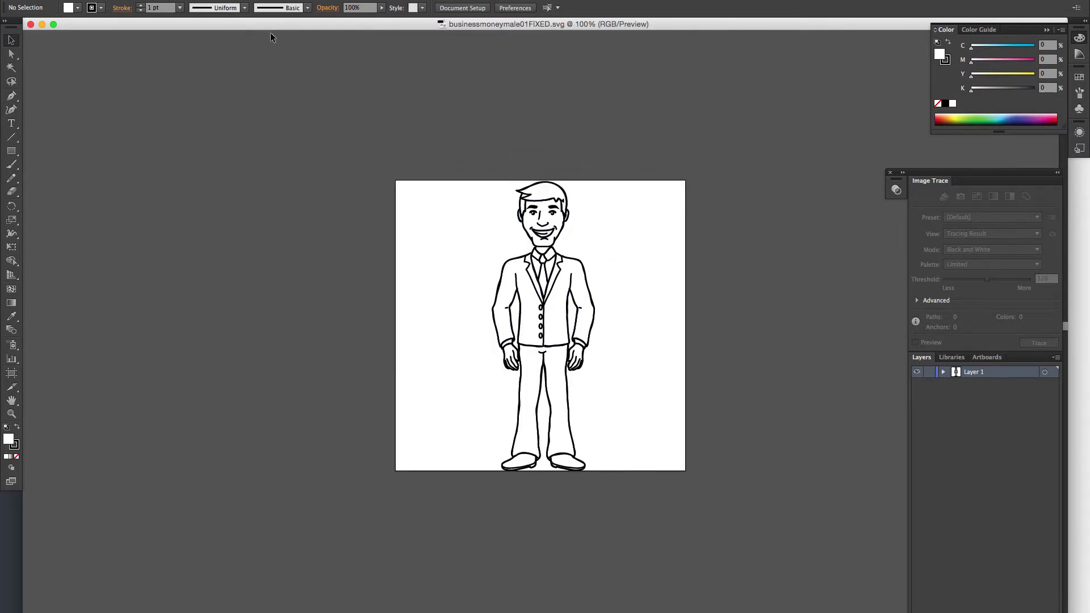
Step: Expand Layer 1 and scroll through its list of separate traced paths
click(943, 373)
click(944, 373)
click(943, 373)
scroll(986, 464, down, 3)
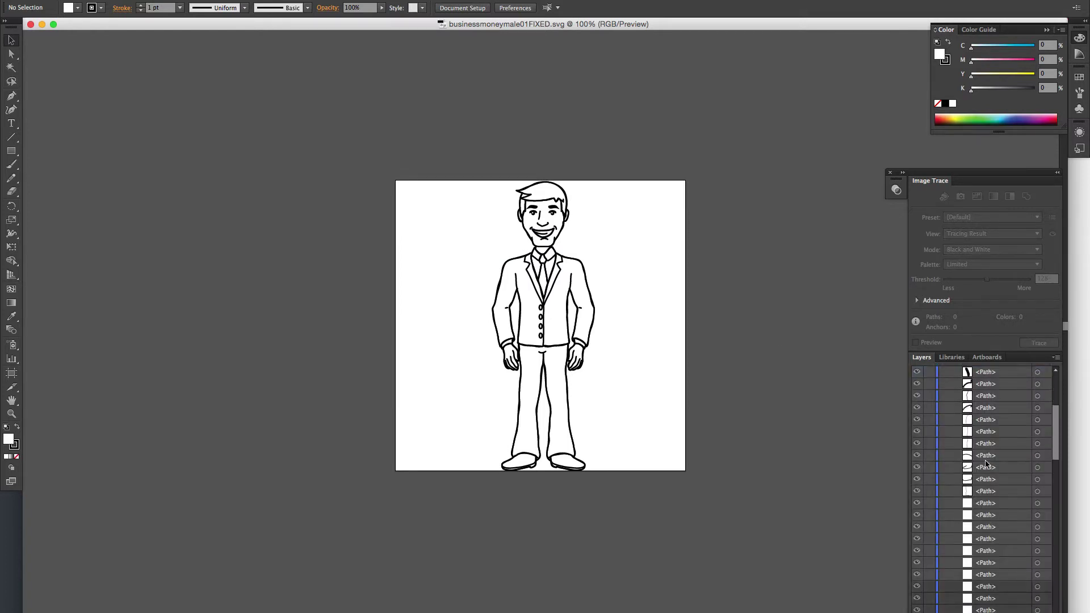
scroll(987, 464, down, 5)
scroll(986, 464, down, 5)
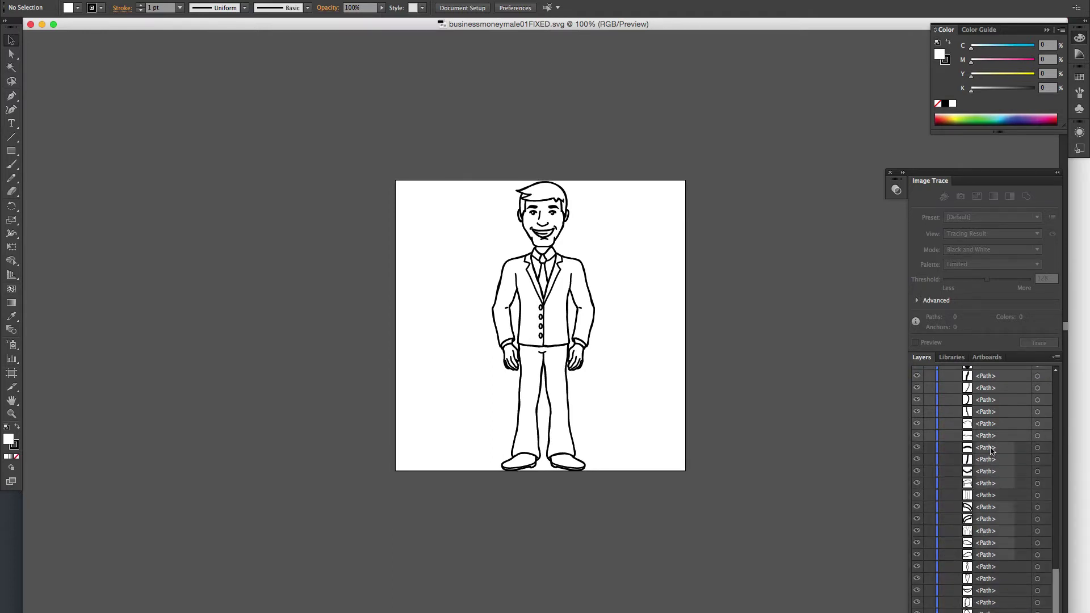
scroll(984, 532, up, 10)
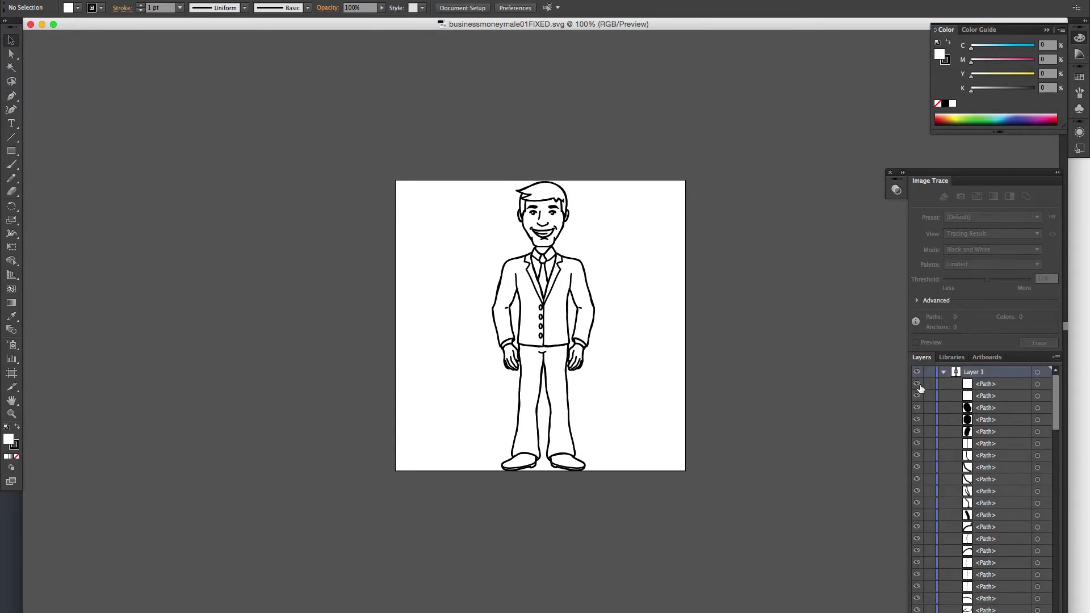
Step: Toggle path visibility to find which path is the coat buttons
click(917, 385)
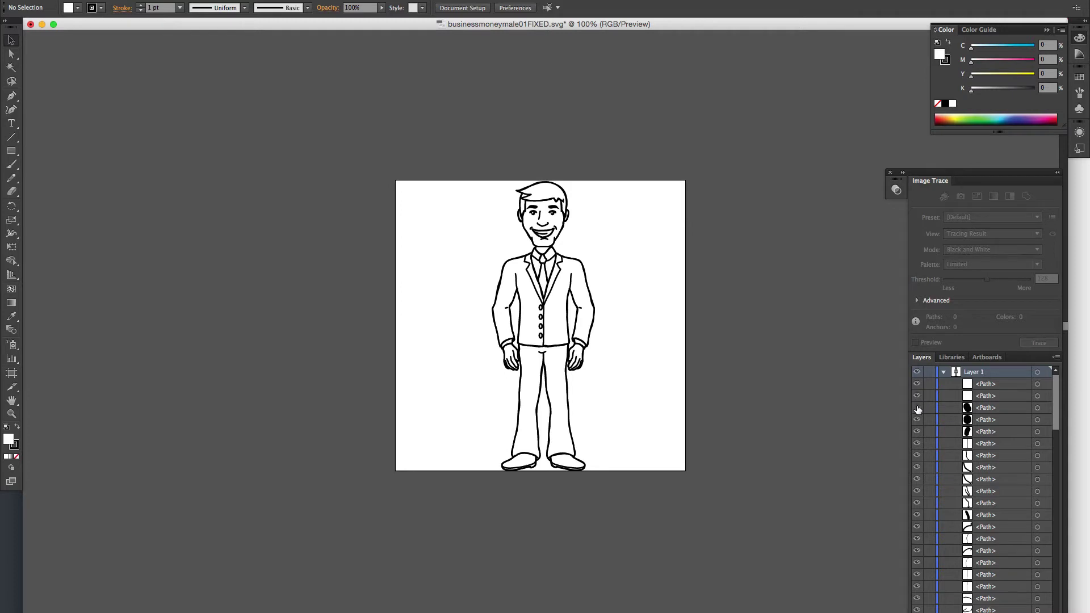
click(917, 443)
click(917, 443)
click(918, 444)
click(917, 445)
click(917, 445)
click(918, 444)
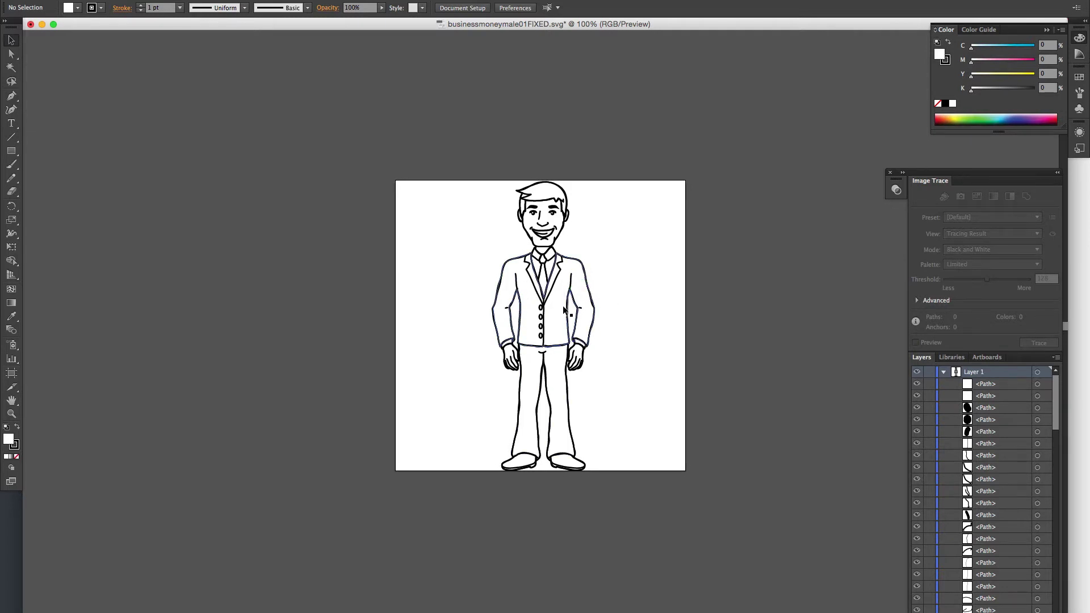
Step: Zoom the view to 400% and scroll up to the man's head
scroll(988, 527, down, 10)
scroll(995, 531, up, 15)
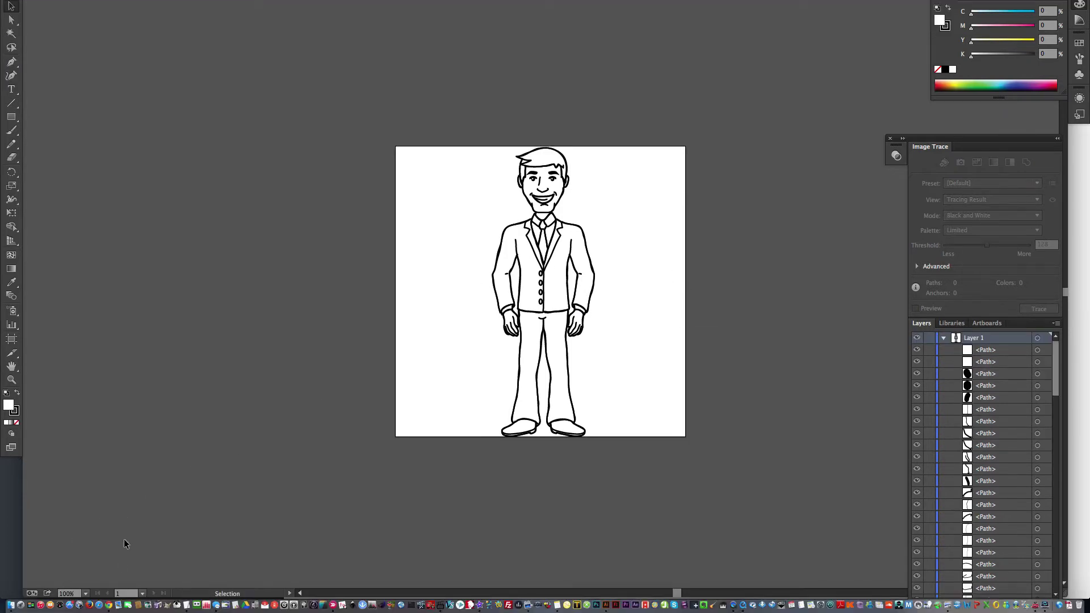
click(87, 594)
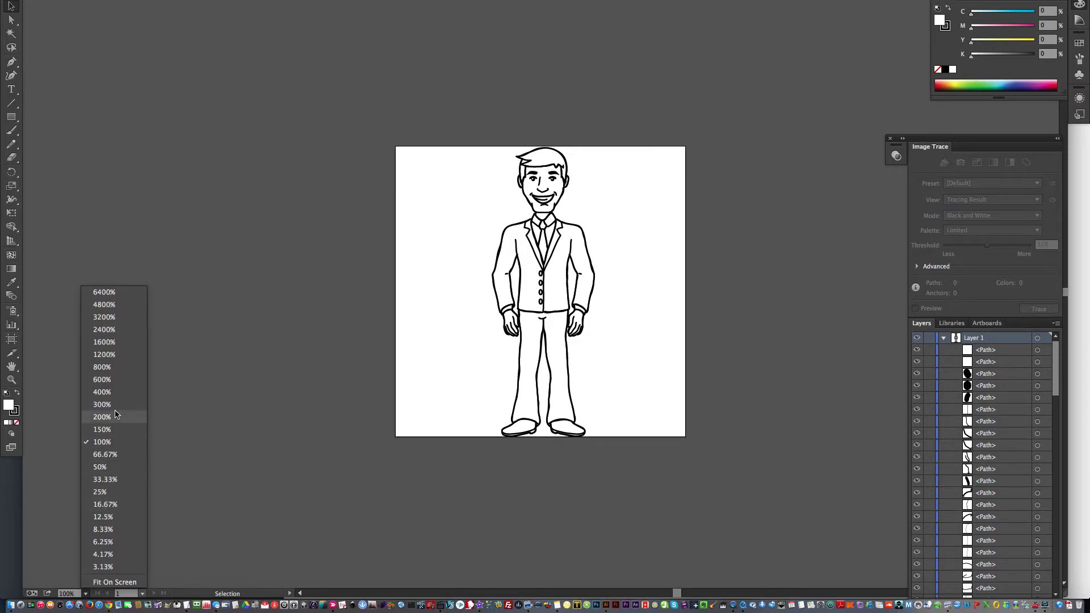
click(116, 392)
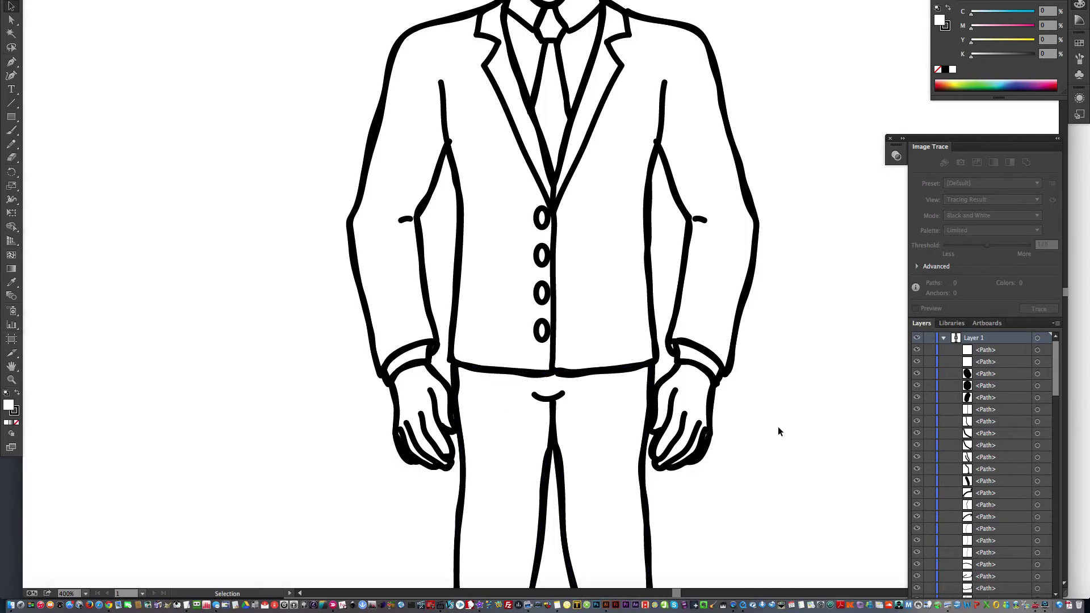
scroll(778, 431, up, 2)
scroll(778, 431, up, 10)
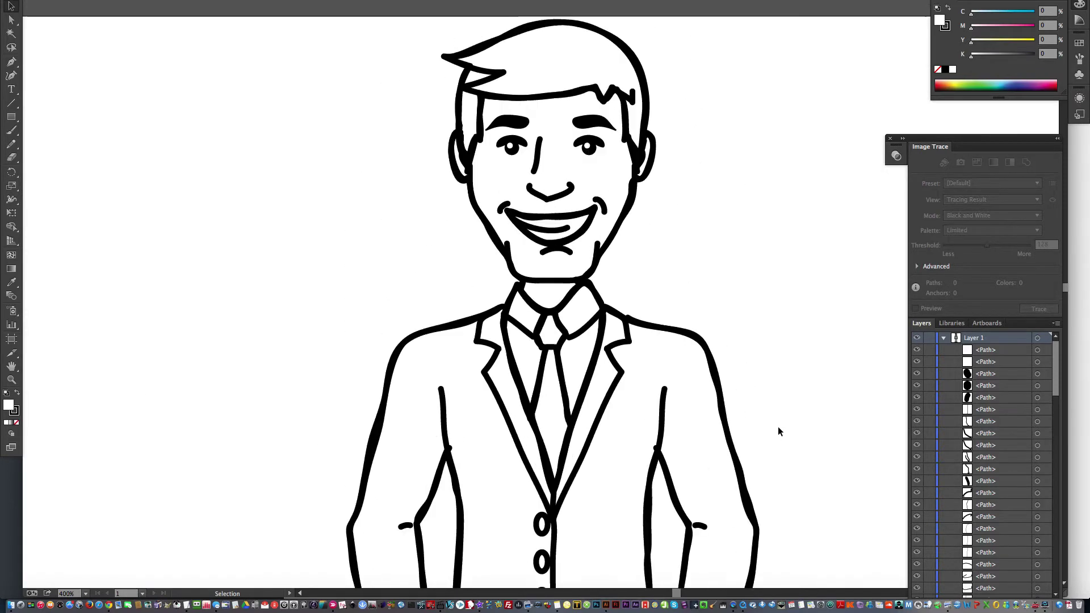
scroll(778, 432, up, 2)
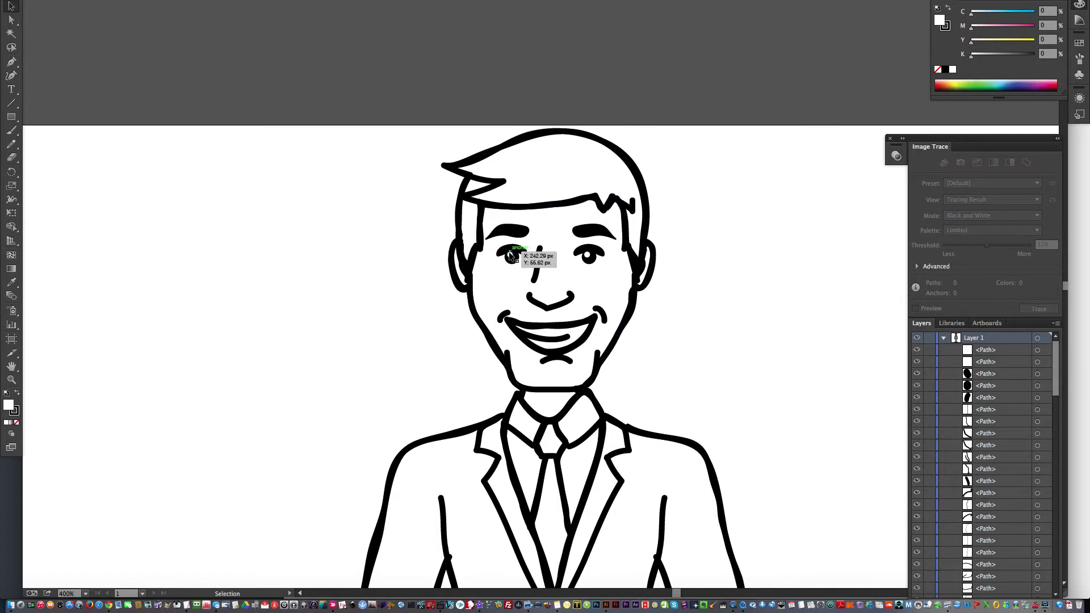
Step: Select the eye whites, right pupil and left eyebrow to identify their paths
click(511, 256)
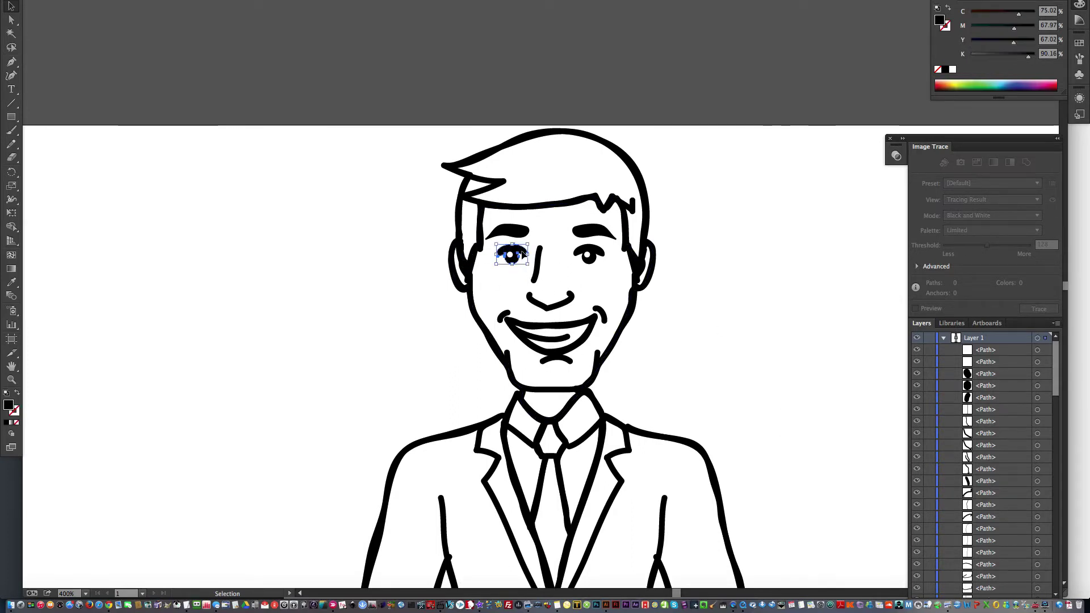
click(590, 256)
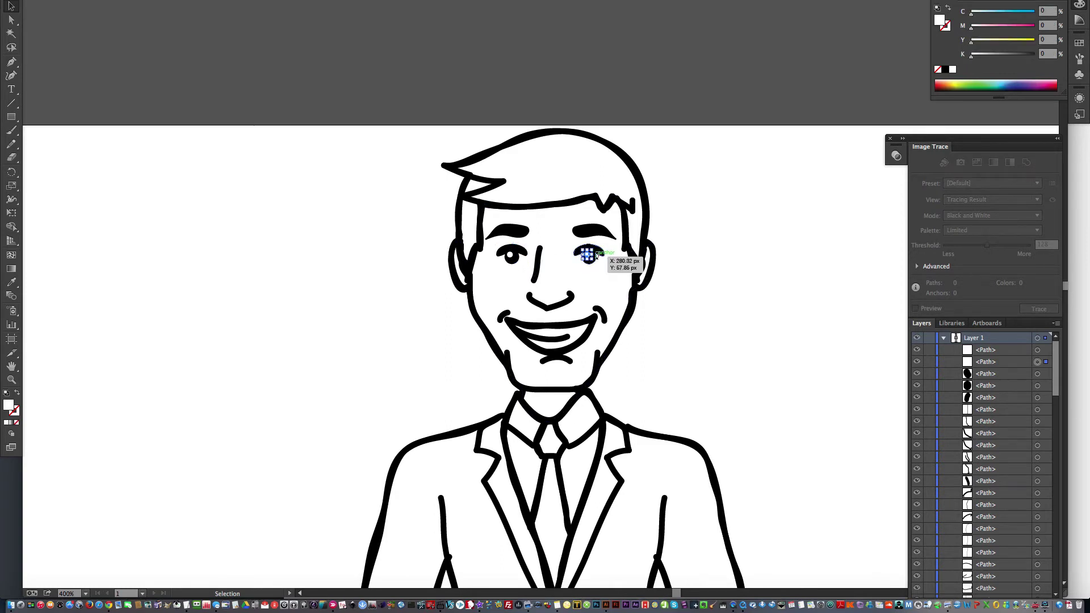
click(600, 256)
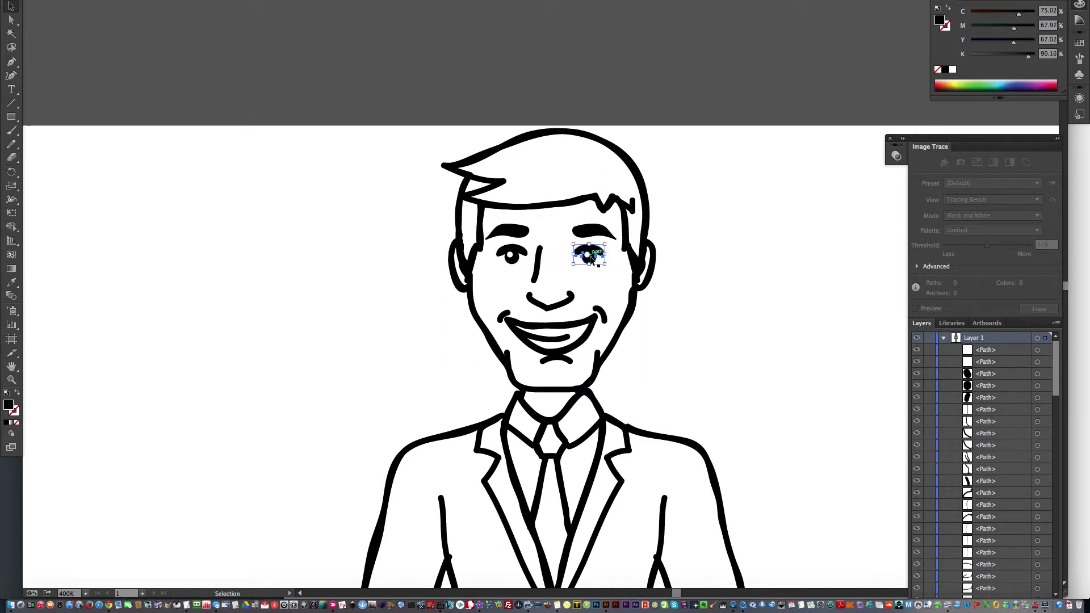
click(590, 255)
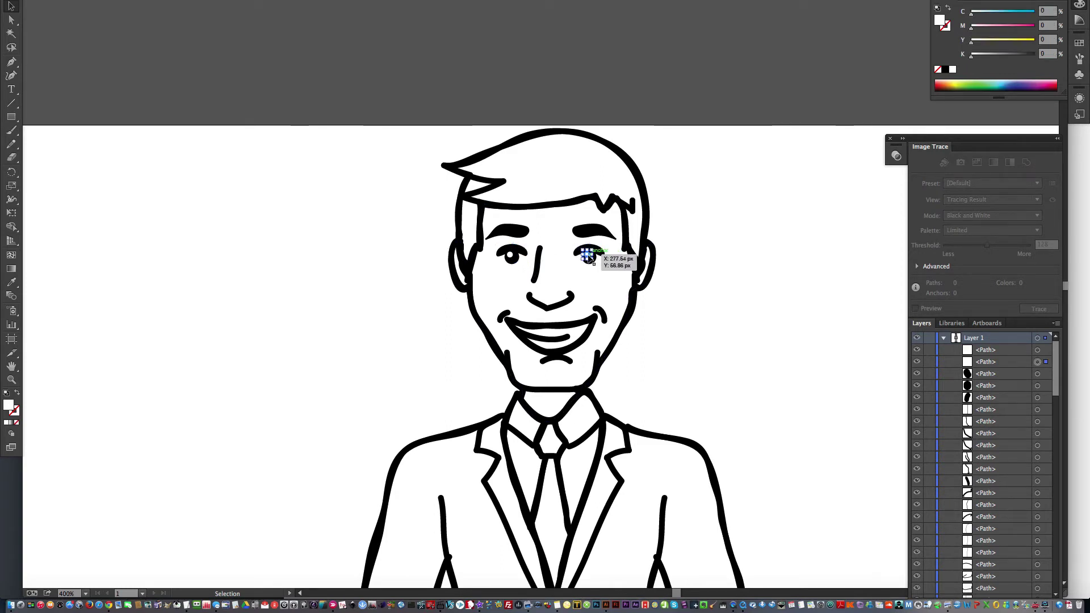
click(511, 255)
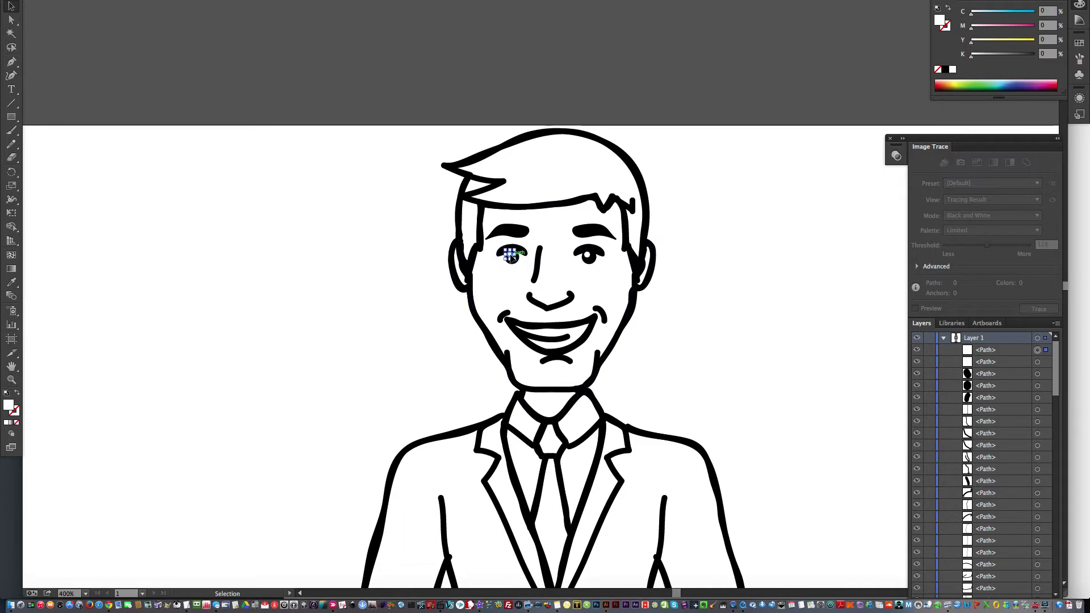
click(598, 259)
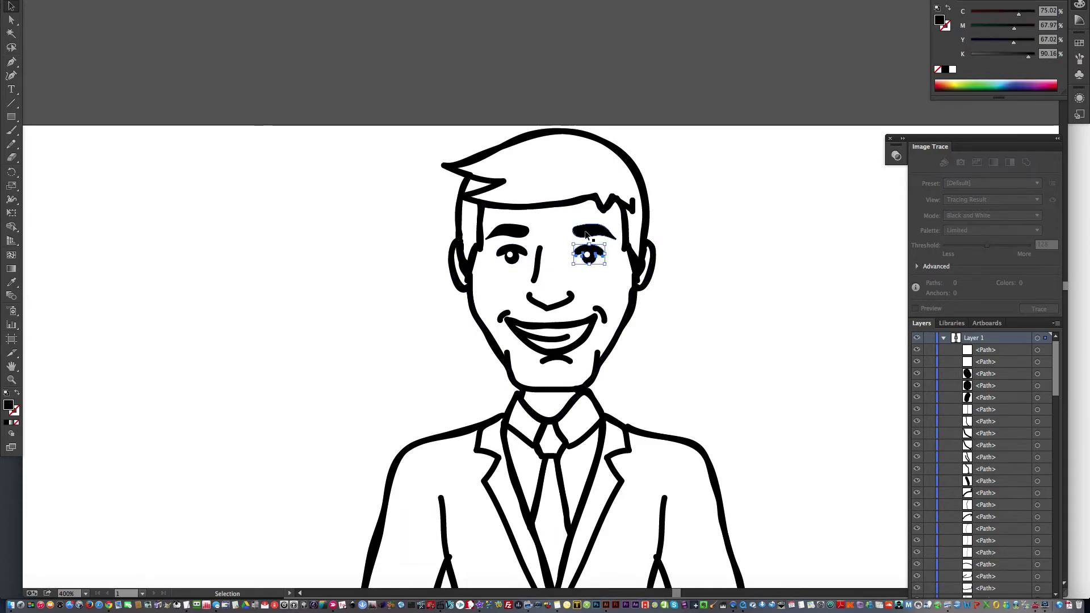
click(522, 233)
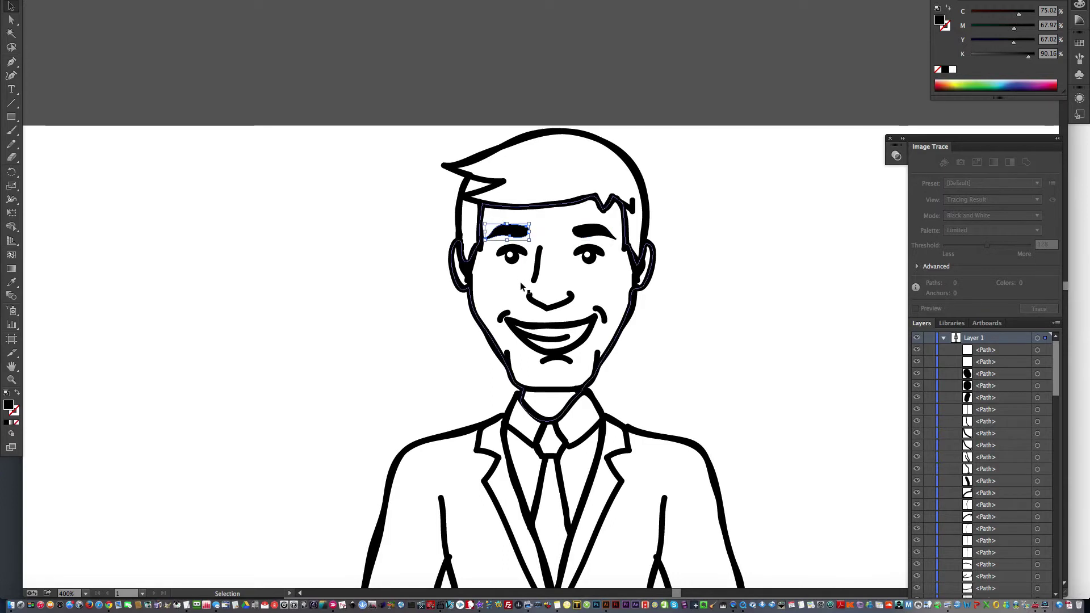
click(511, 257)
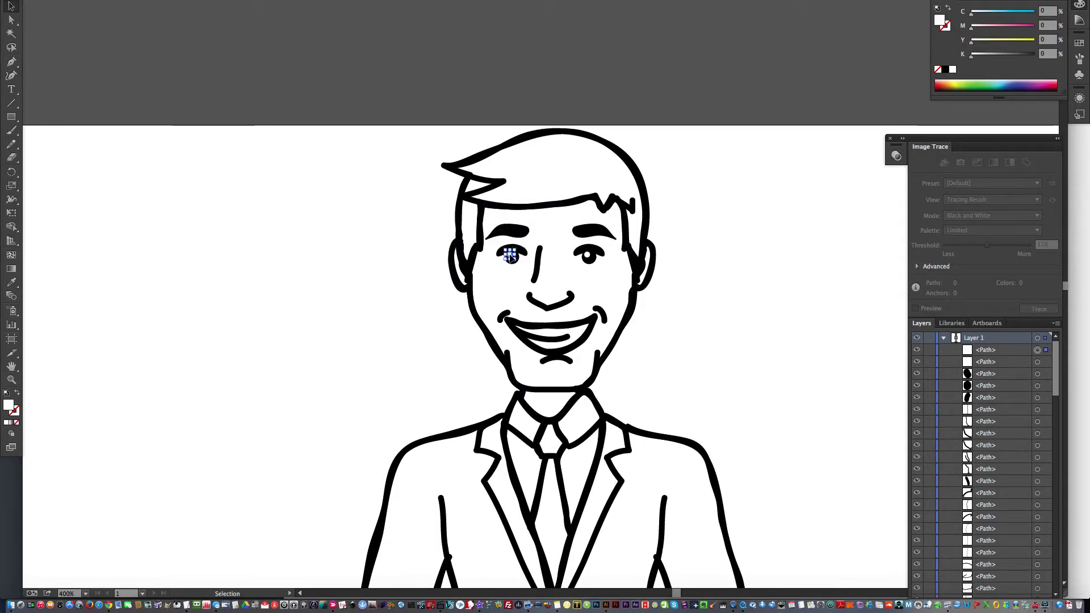
Step: Isolate the selected eye path and rename it Right Pupil
right_click(511, 258)
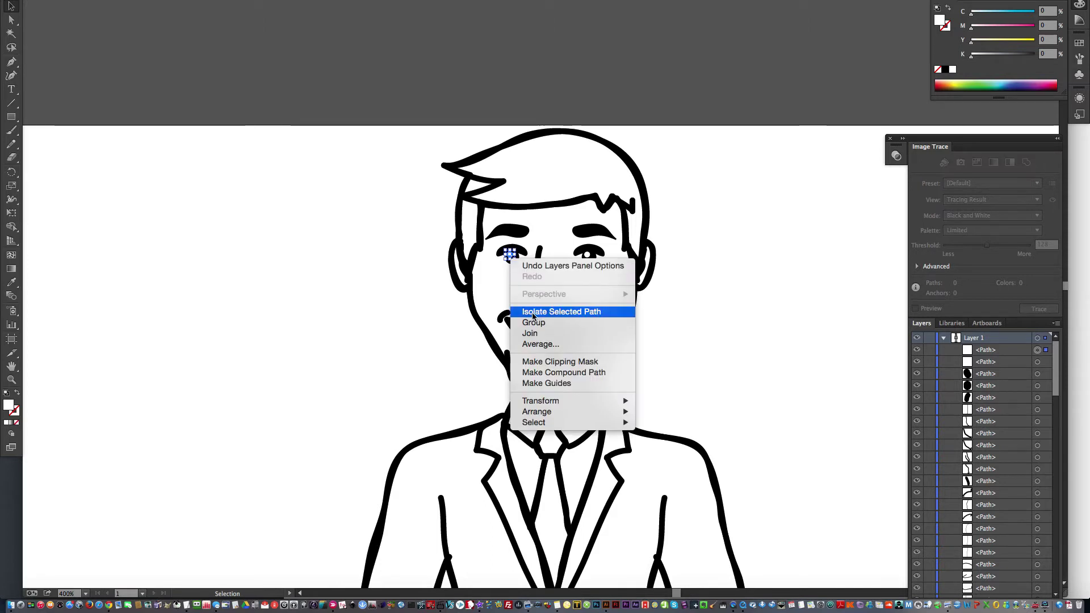
click(593, 312)
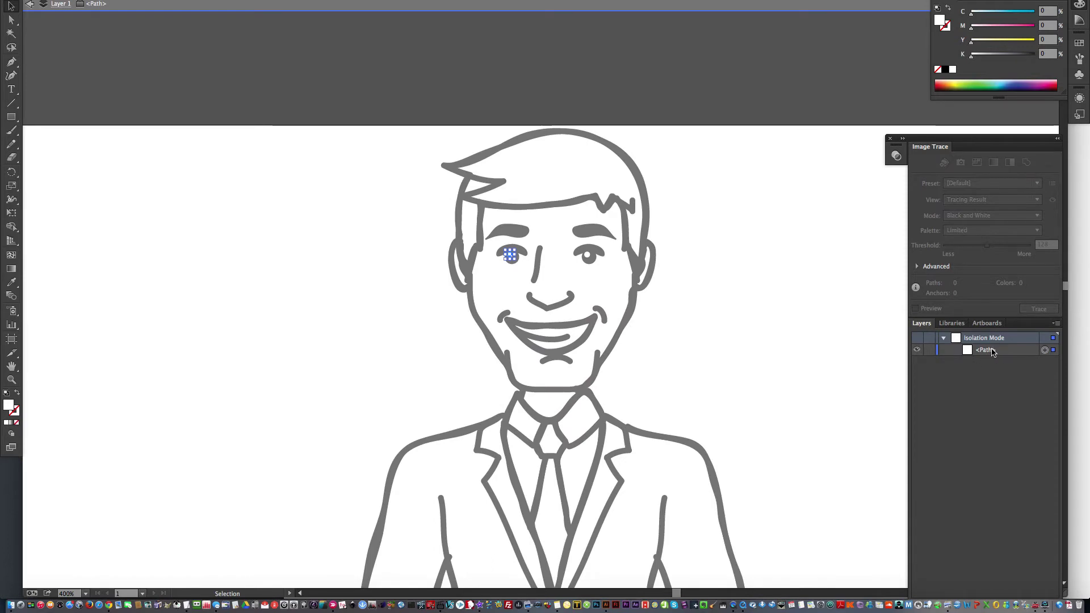
double_click(988, 350)
text(Right Pupil)
key(Return)
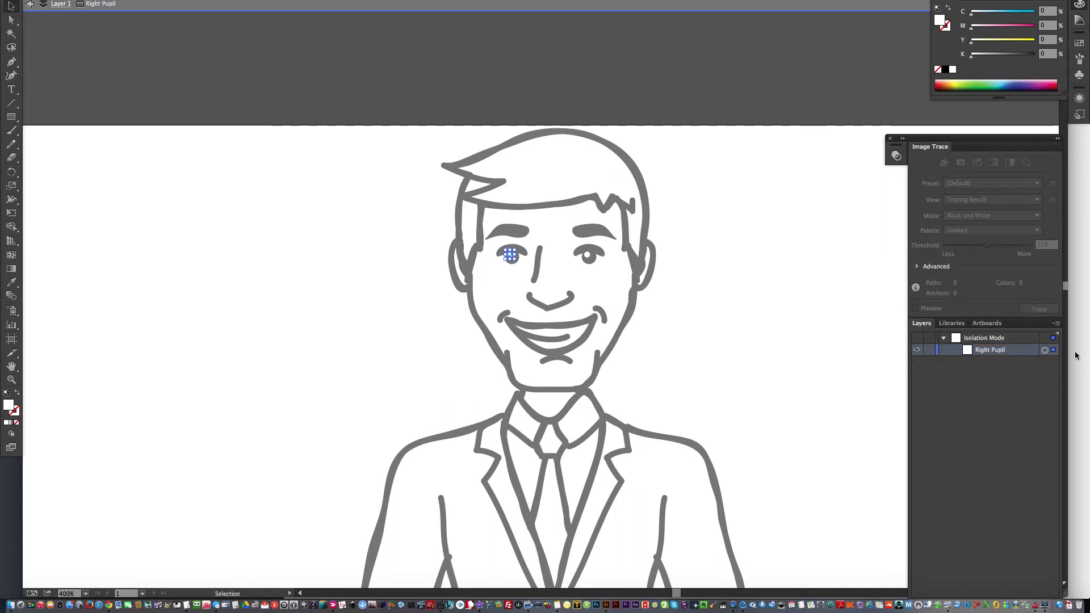
Step: Exit isolation mode and check the Right Pupil row within the Layer 1 list
click(1055, 323)
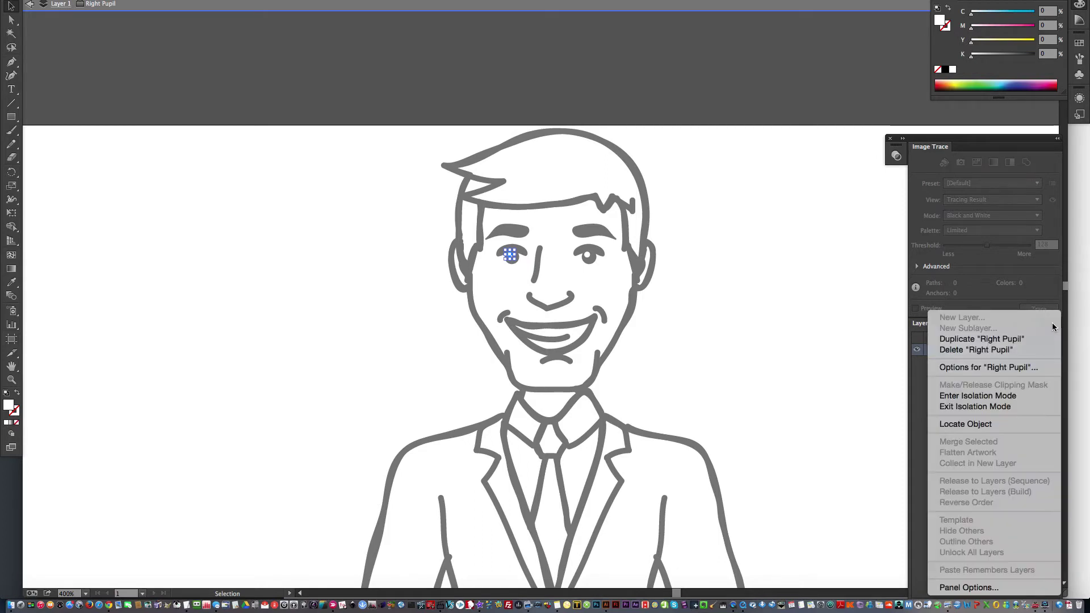
click(984, 407)
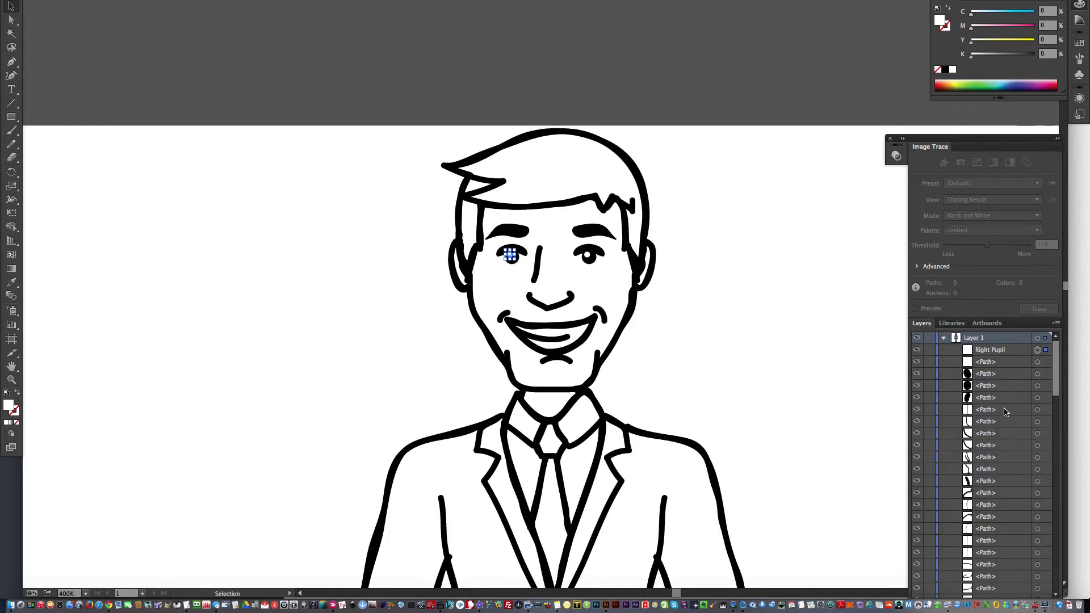
click(987, 350)
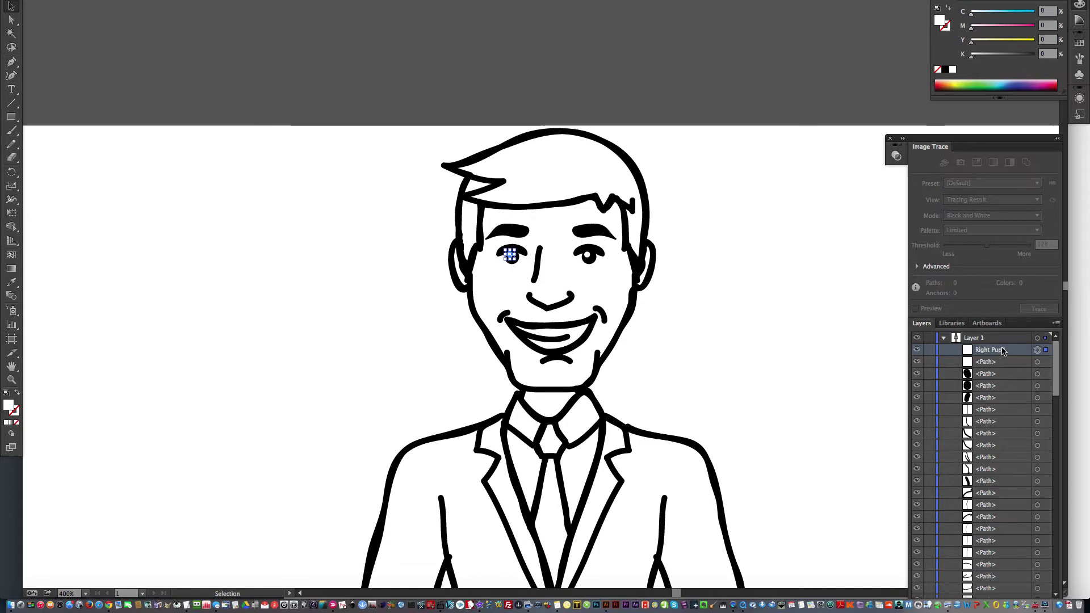
click(827, 316)
drag(1057, 369, 1059, 582)
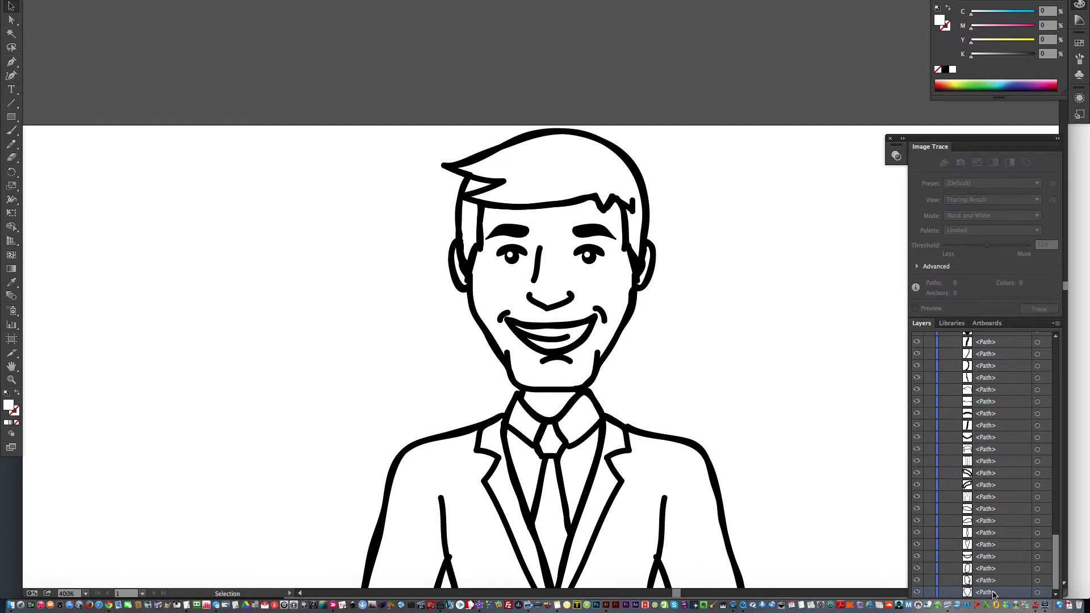
drag(1057, 565, 1064, 341)
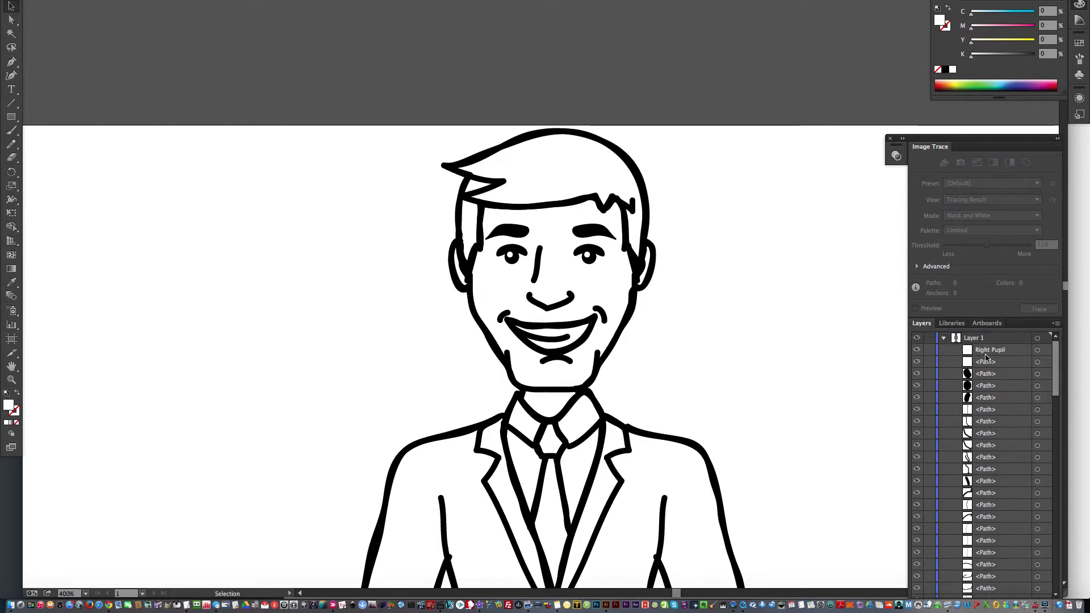
Step: Isolate the other pupil, name it Left Pupil, and exit isolation mode
click(587, 256)
right_click(587, 257)
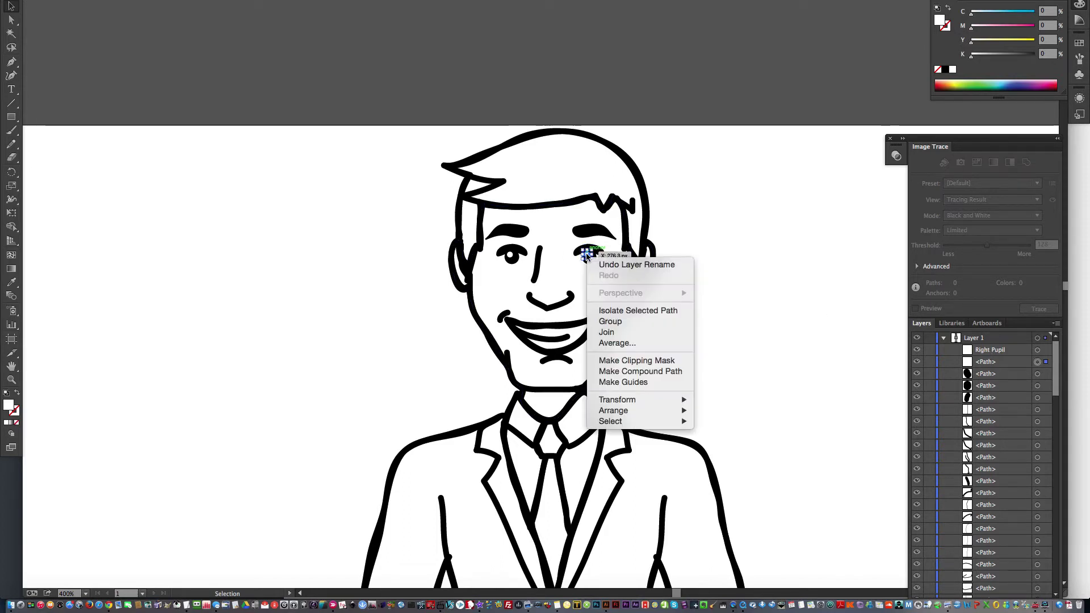
click(613, 311)
double_click(986, 351)
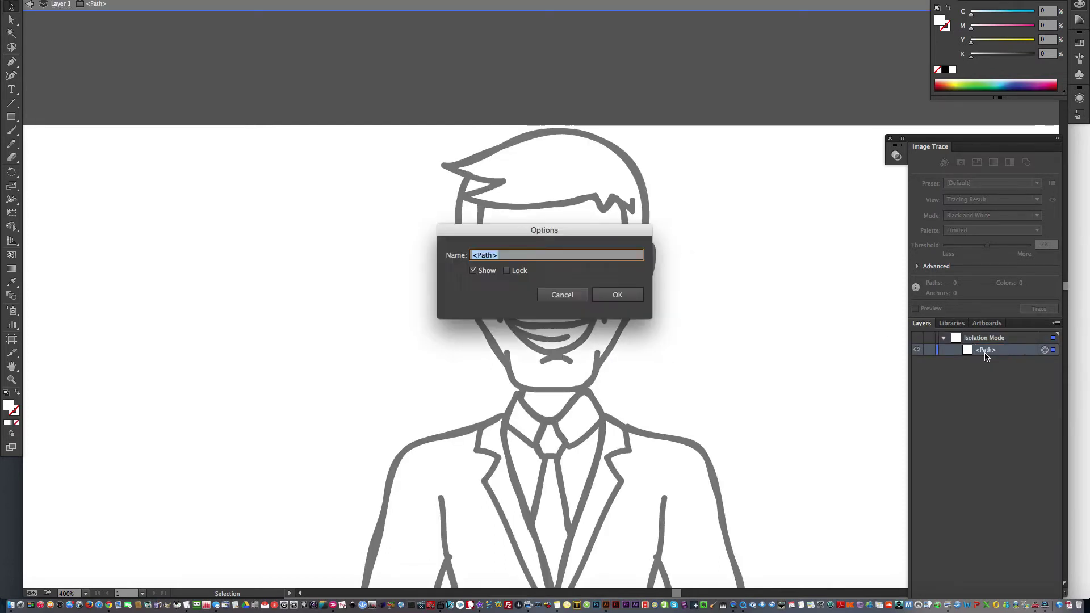
click(571, 294)
double_click(996, 351)
text(Left Pupil)
key(Return)
click(813, 308)
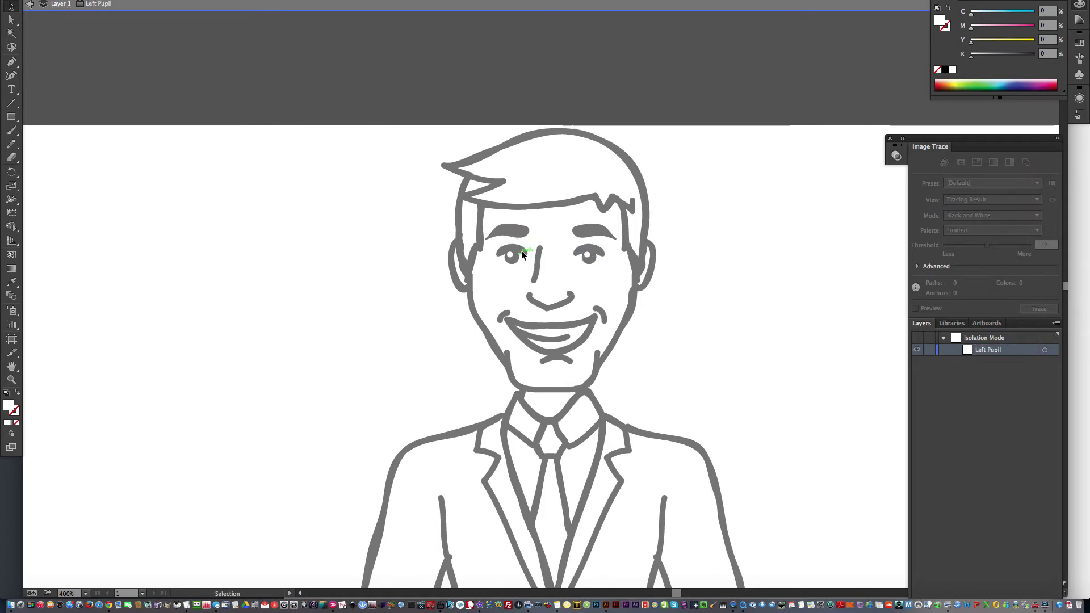
click(1056, 323)
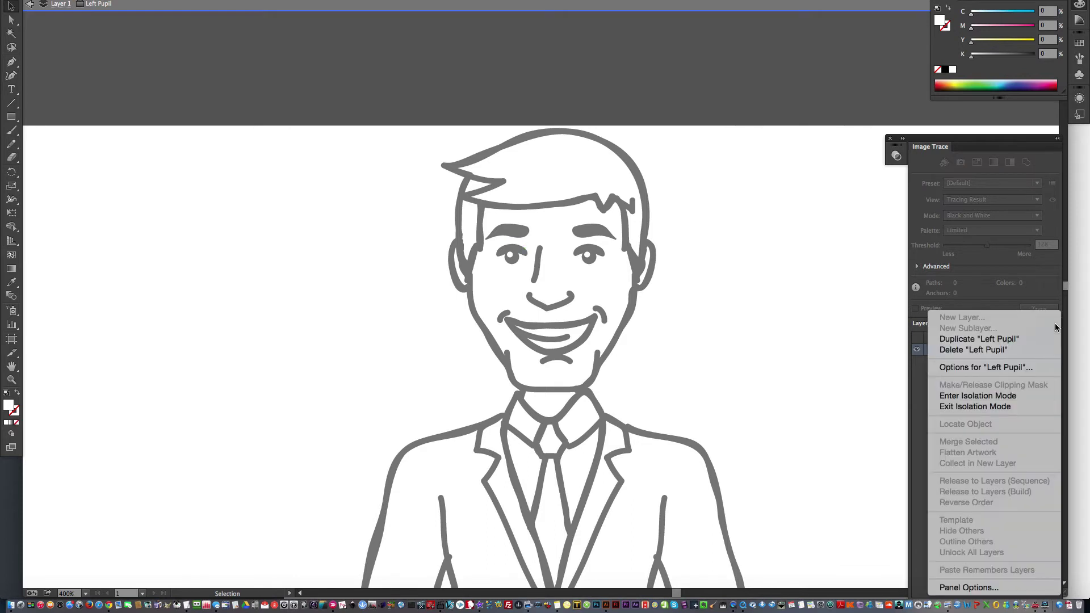
click(993, 406)
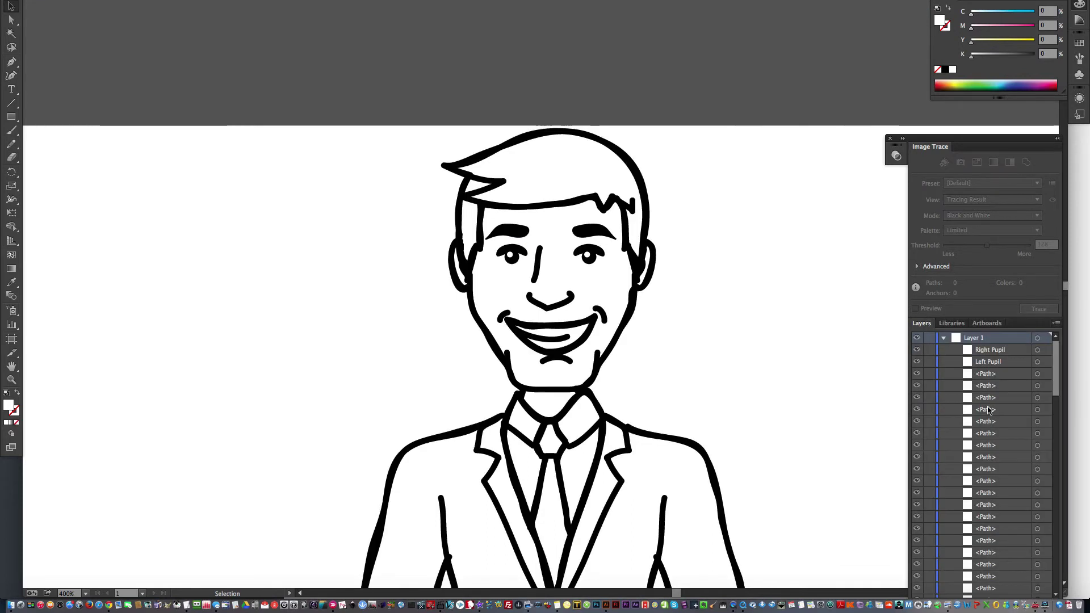
Step: Isolate the eye shape on the figure's right and name it Right Eye
click(521, 253)
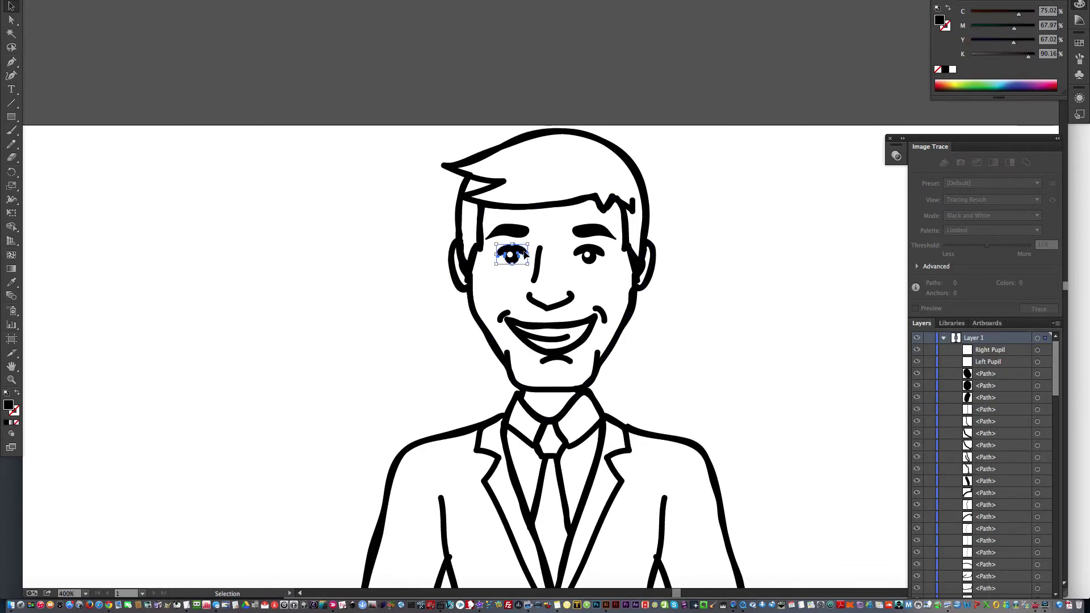
right_click(523, 254)
click(575, 308)
double_click(981, 349)
text(Right Eye)
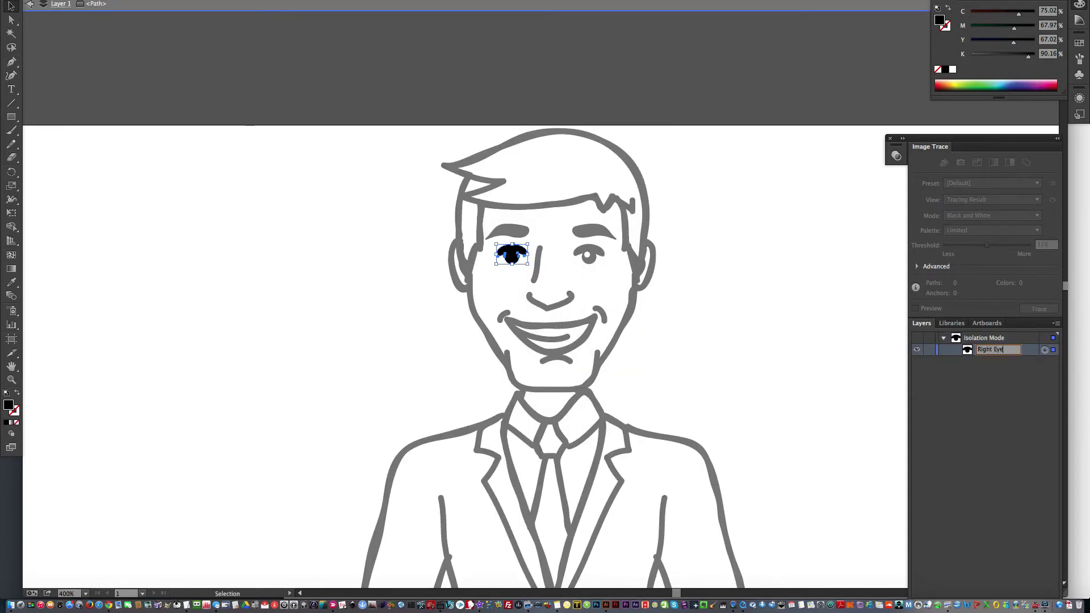
key(Return)
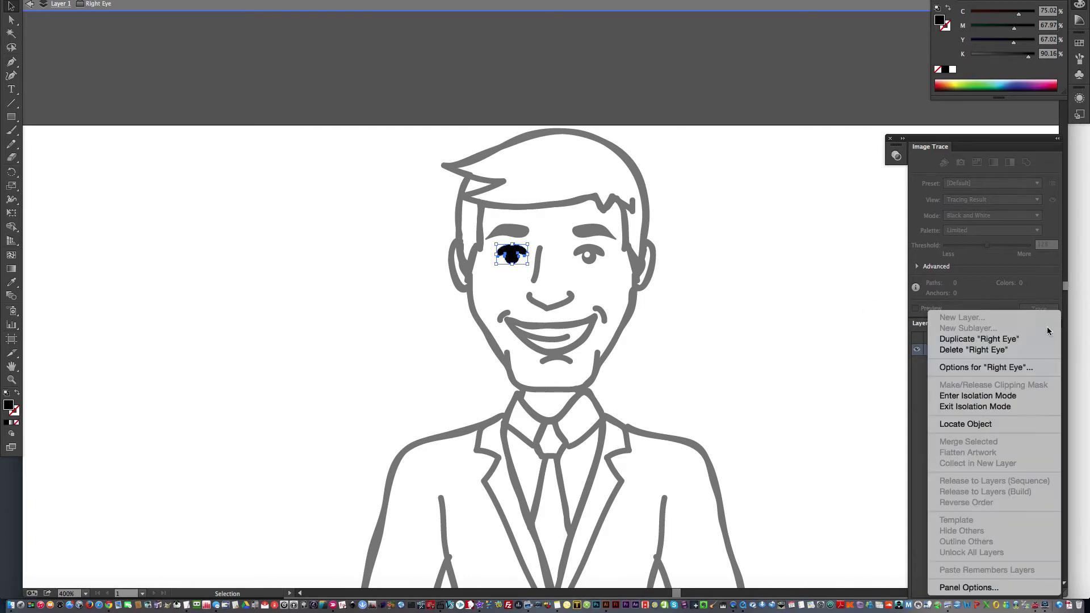
click(993, 407)
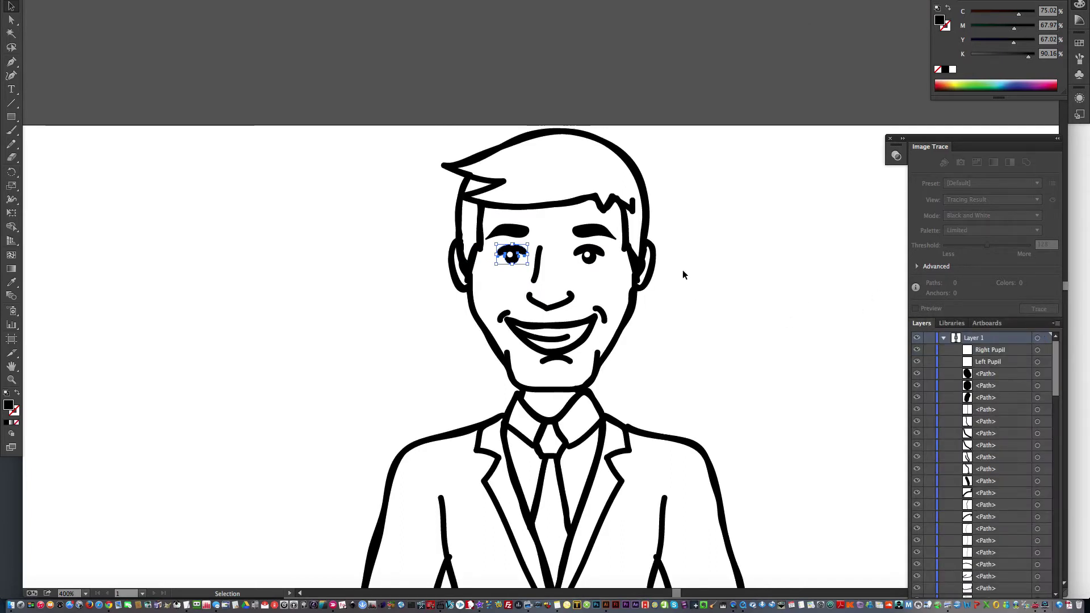
Step: Isolate the other eye shape and name it Left Eye
click(601, 252)
right_click(602, 251)
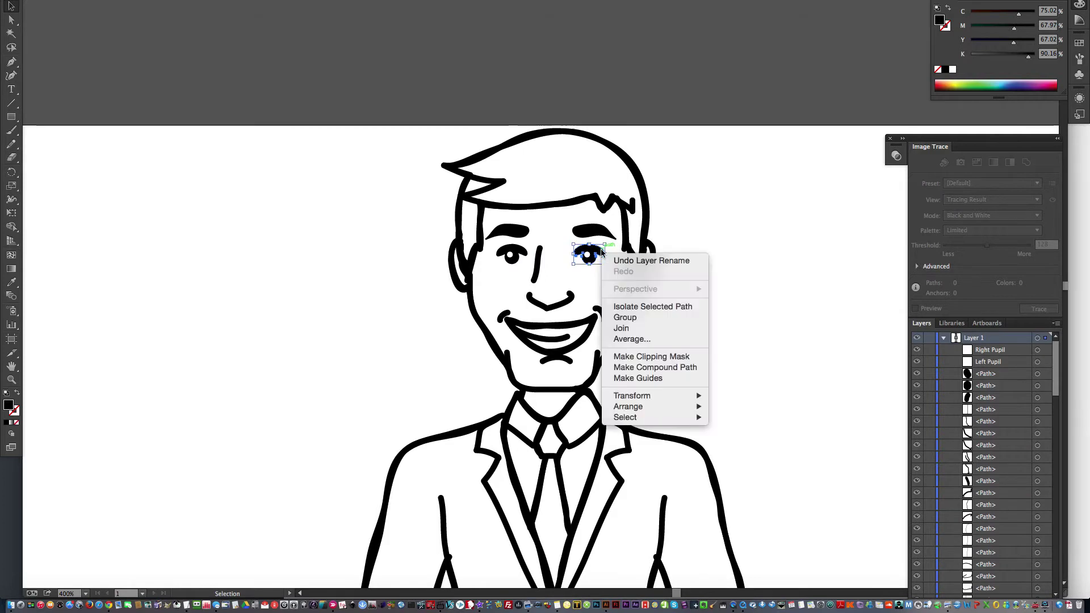
click(653, 307)
double_click(989, 350)
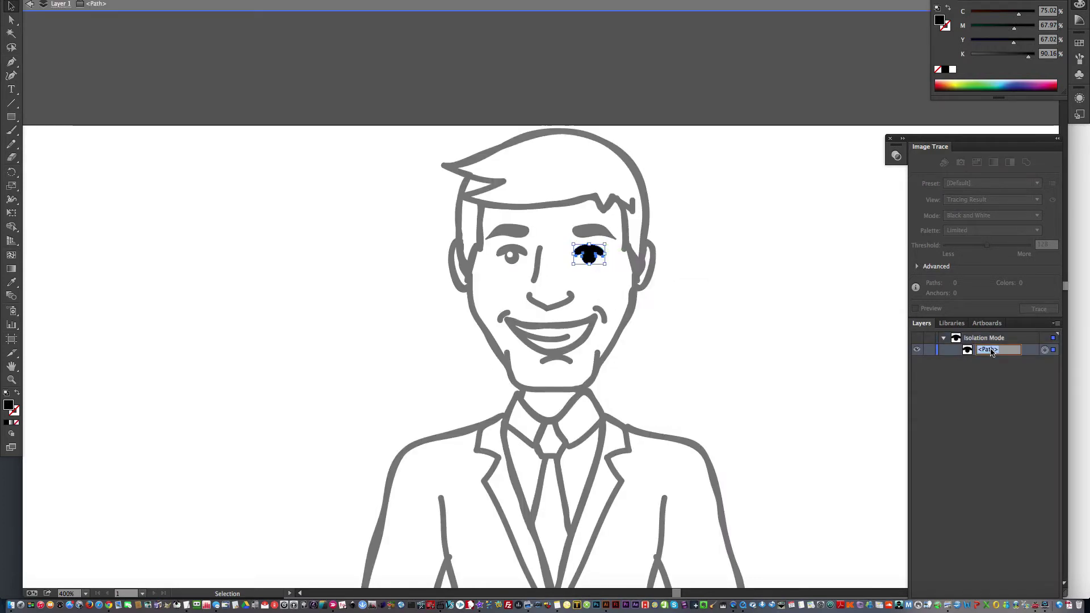
text(Left Eye)
key(Return)
click(783, 306)
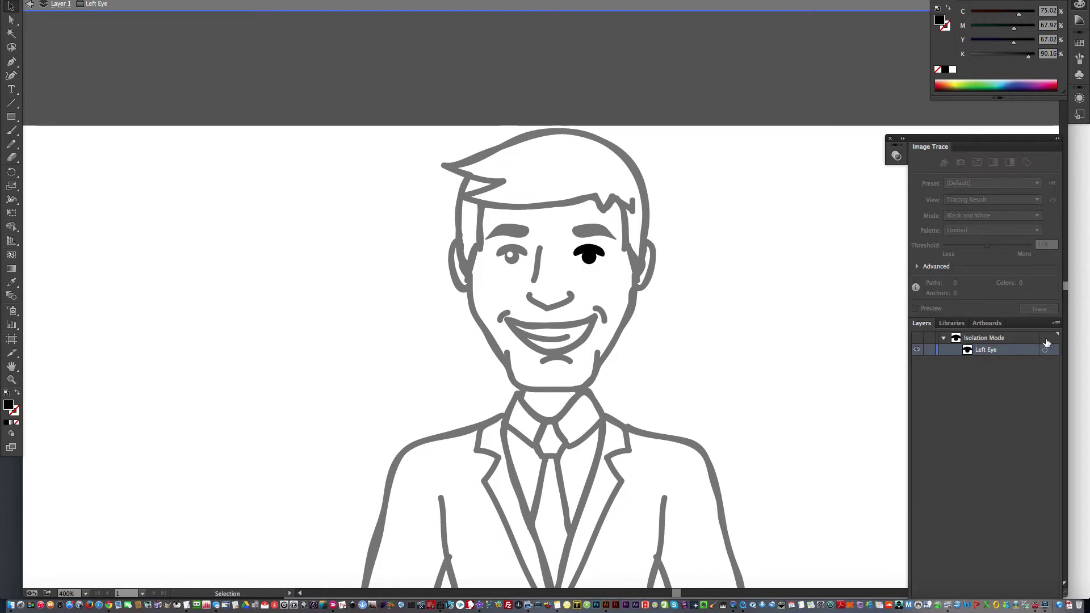
click(1055, 323)
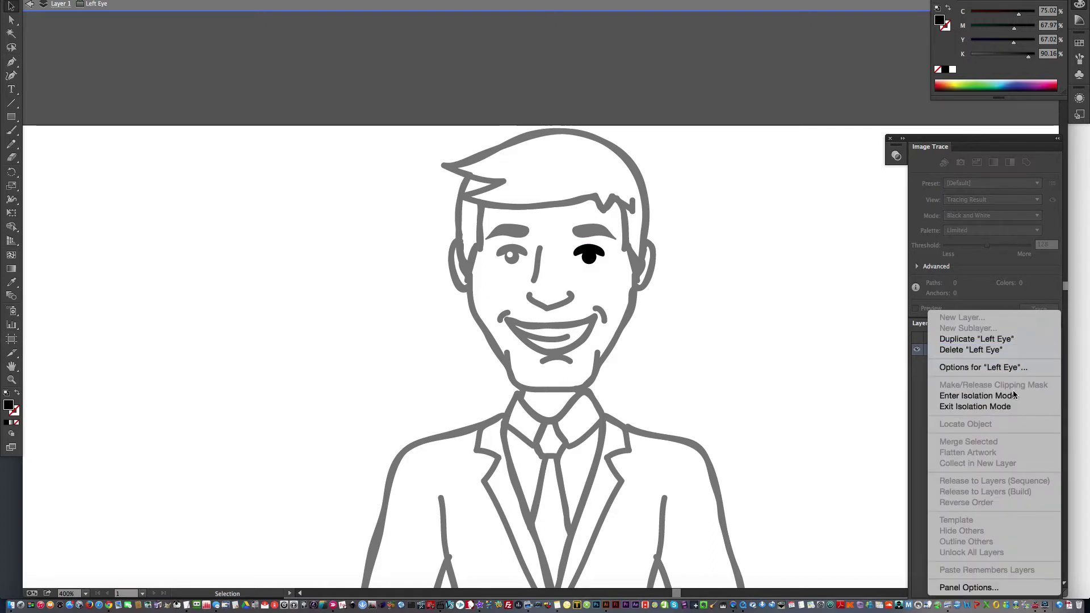
click(975, 406)
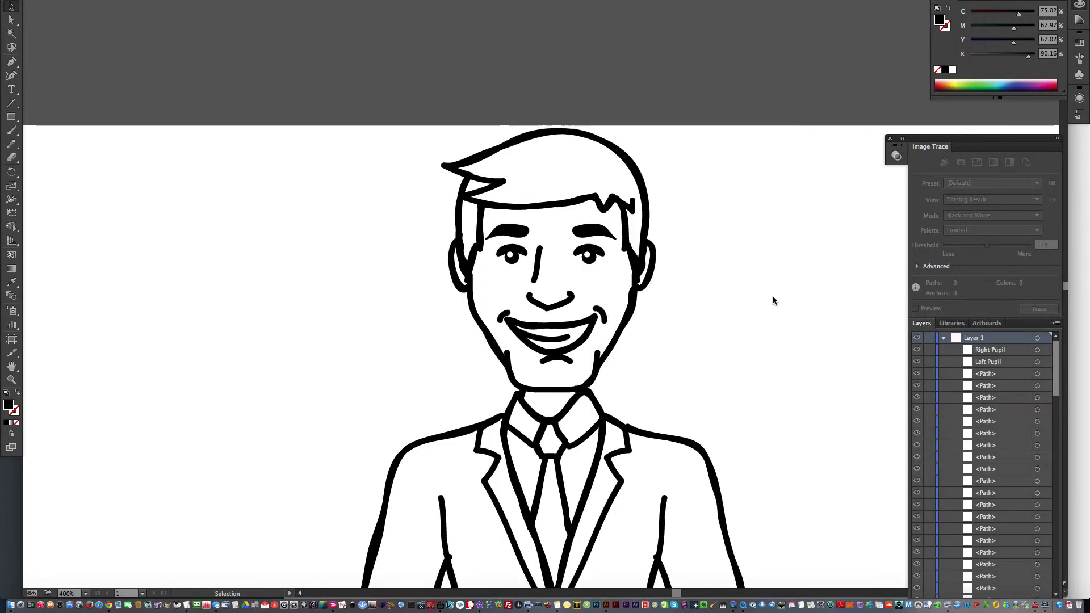
Step: Isolate the eyebrow above the figure's left eye and name it Left Eyebrow
click(595, 232)
right_click(599, 236)
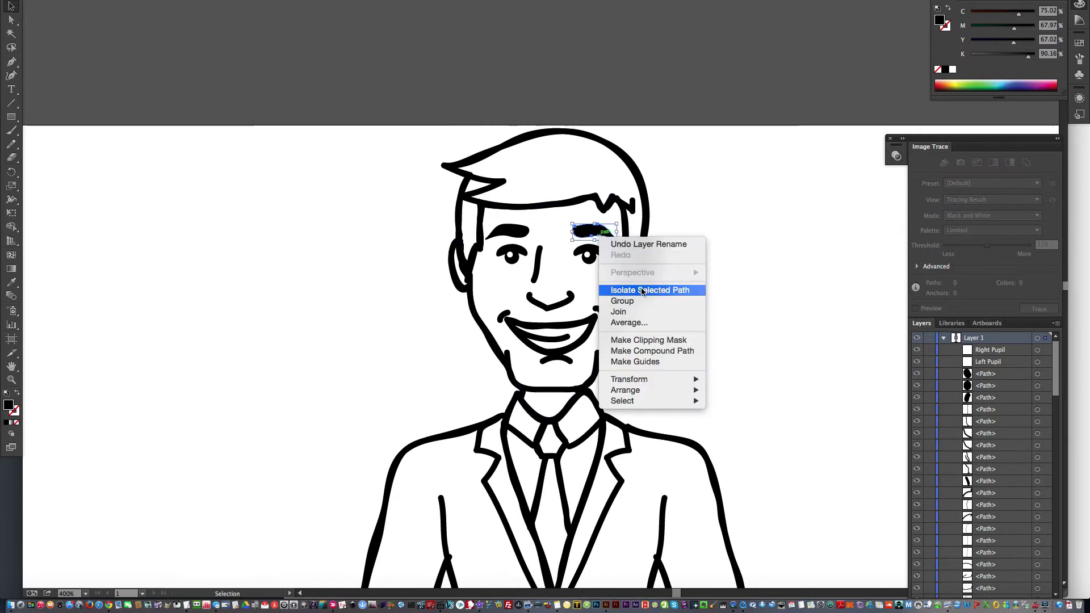
click(648, 291)
double_click(985, 350)
text(Left Eyebrow)
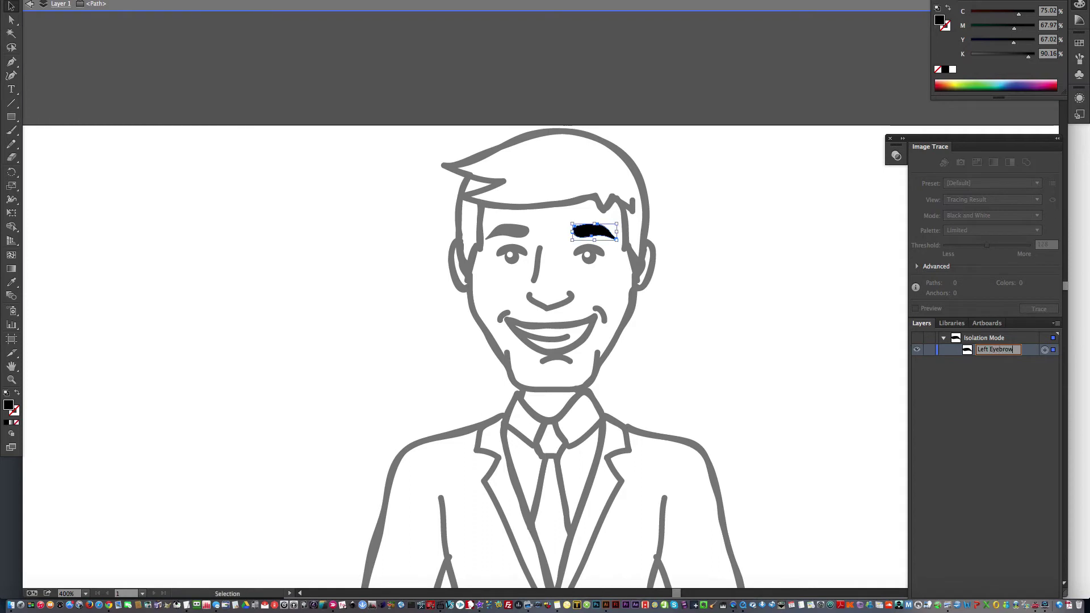
key(Return)
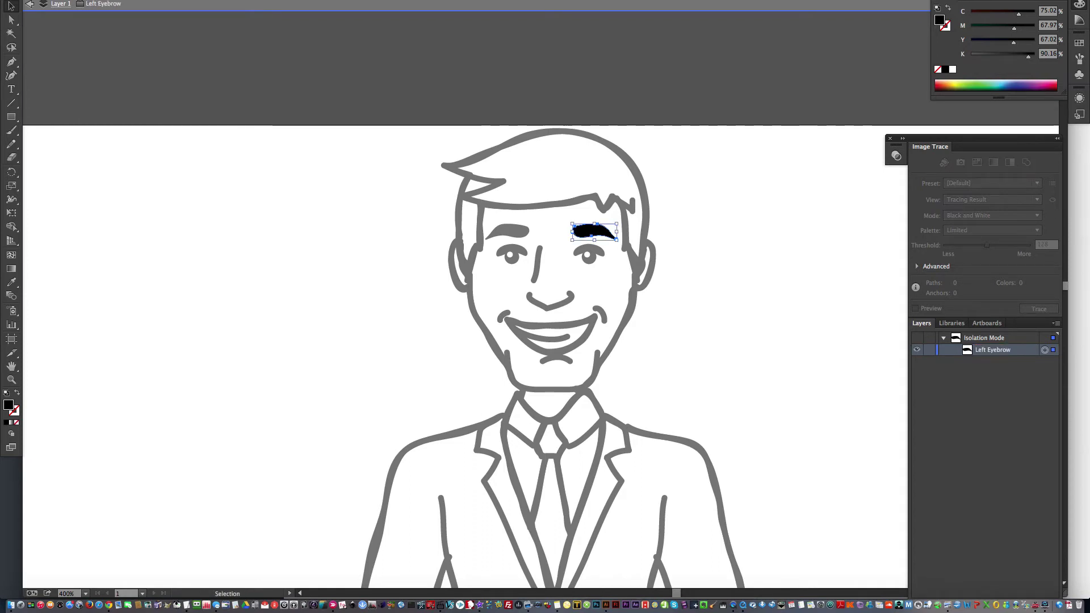
click(1056, 325)
click(965, 404)
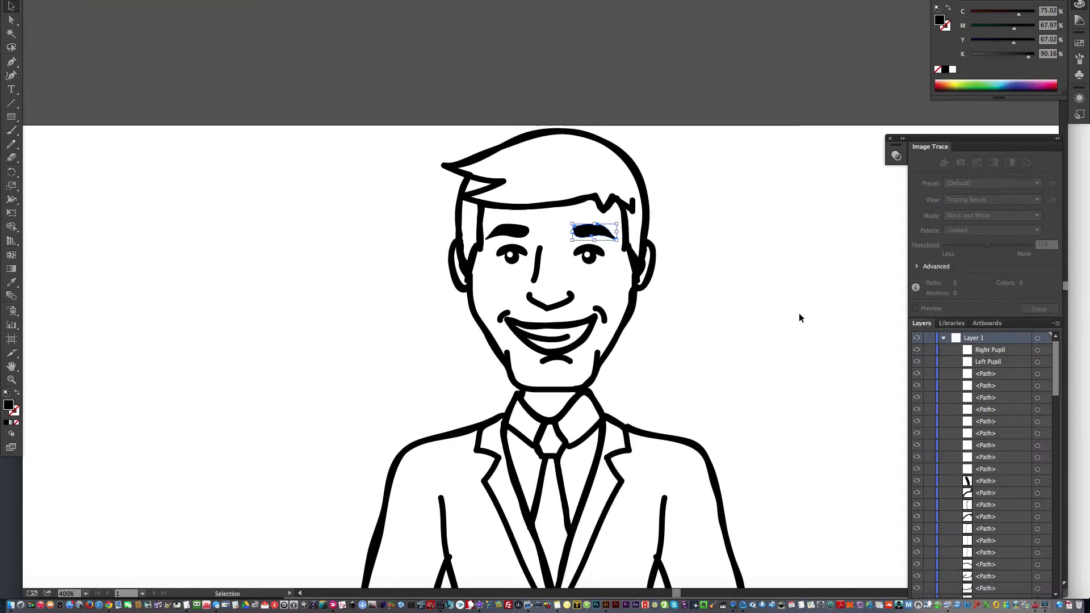
Step: Isolate the remaining eyebrow, name it Right Eyebrow, and exit isolation mode
click(508, 232)
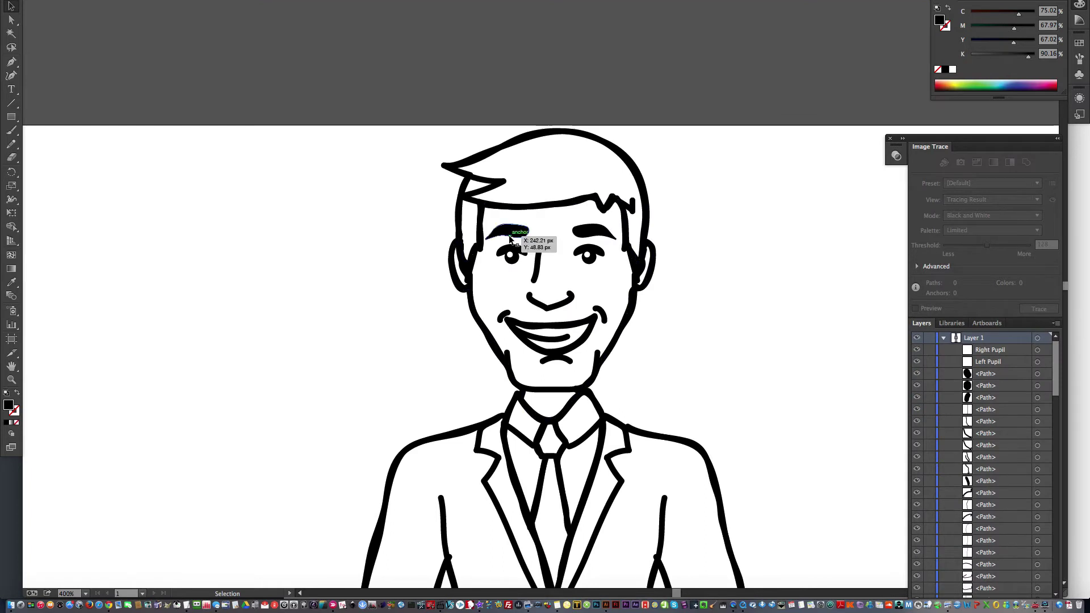
click(1054, 327)
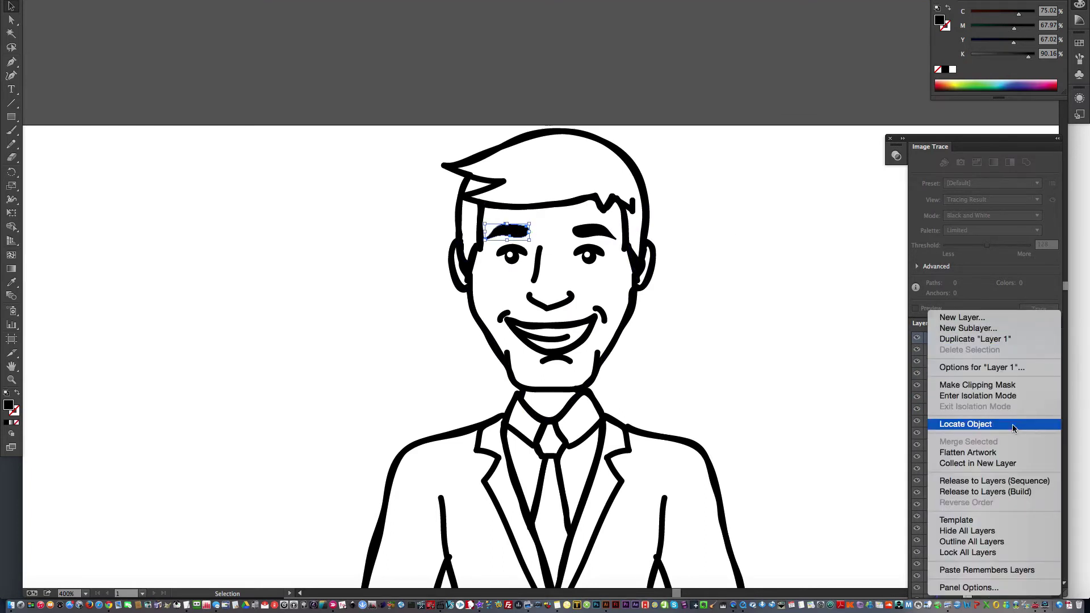
click(1013, 424)
right_click(514, 234)
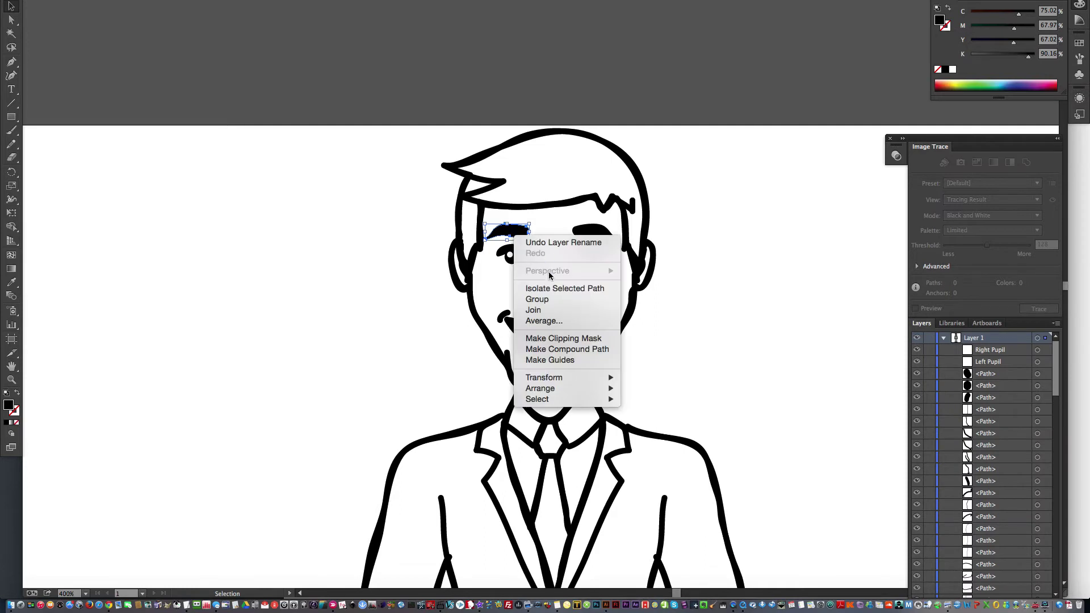
click(549, 288)
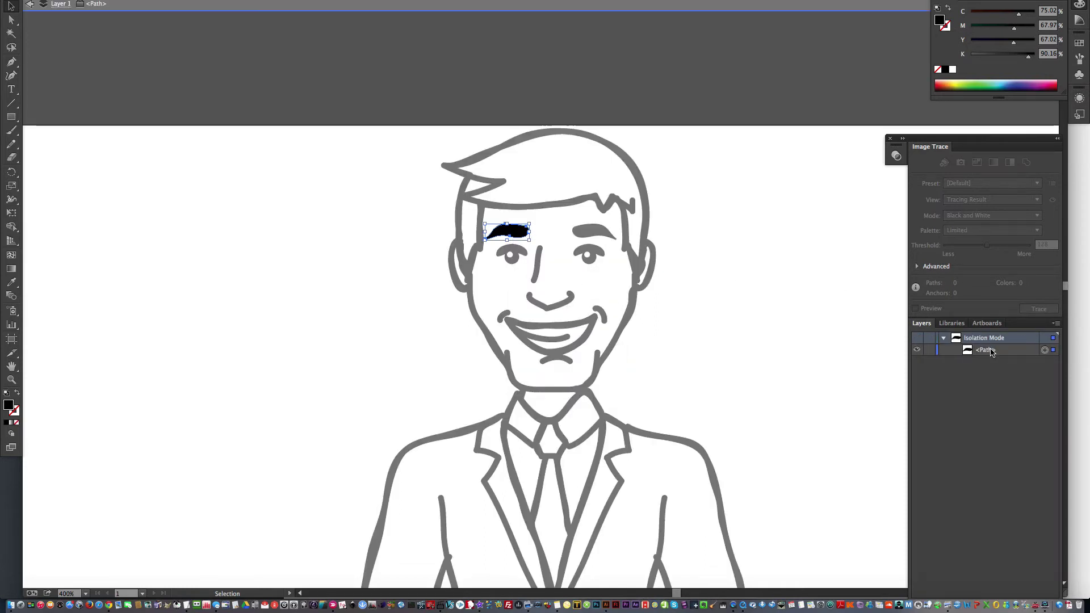
double_click(990, 350)
text(Right E)
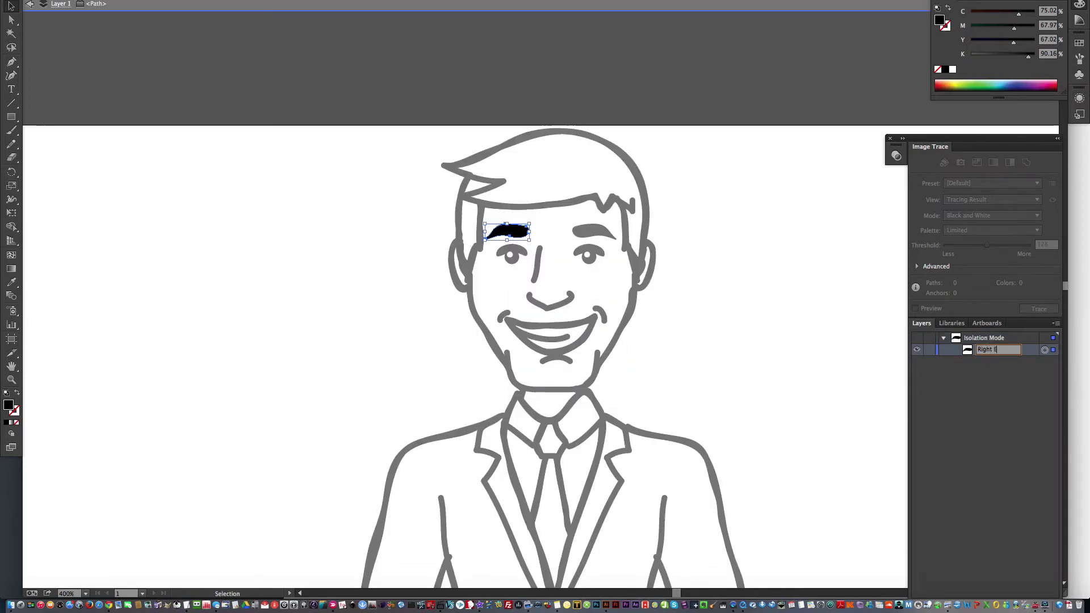
text(yebrow)
key(Return)
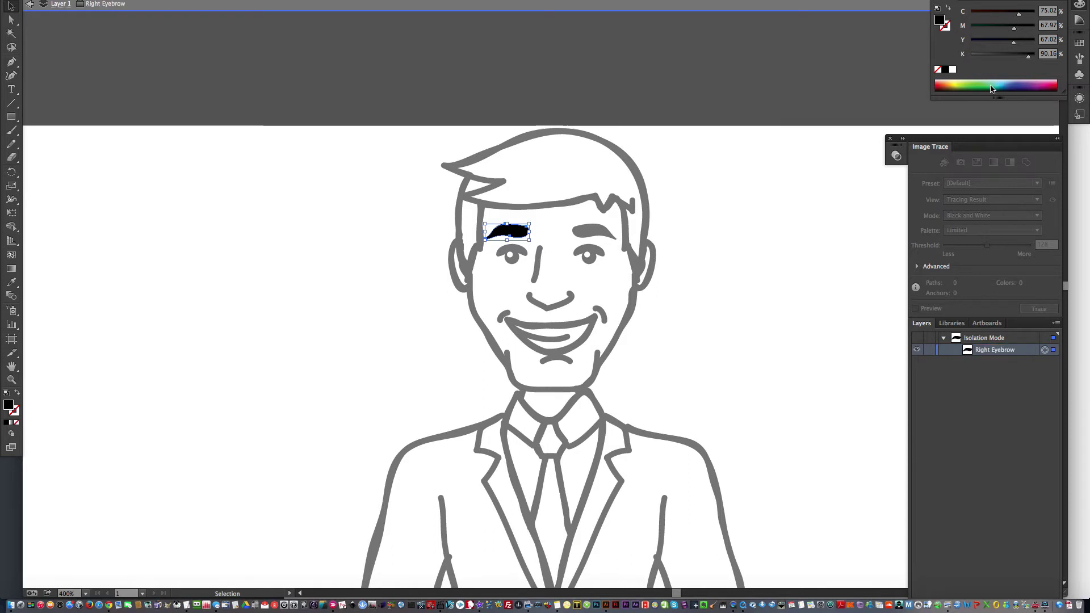
click(1057, 324)
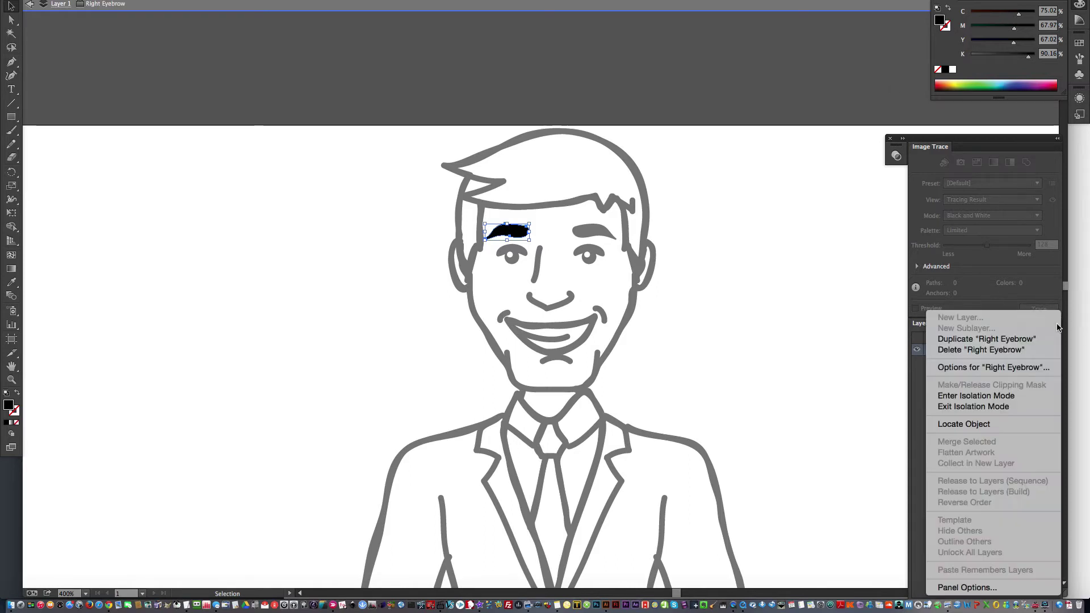
click(961, 407)
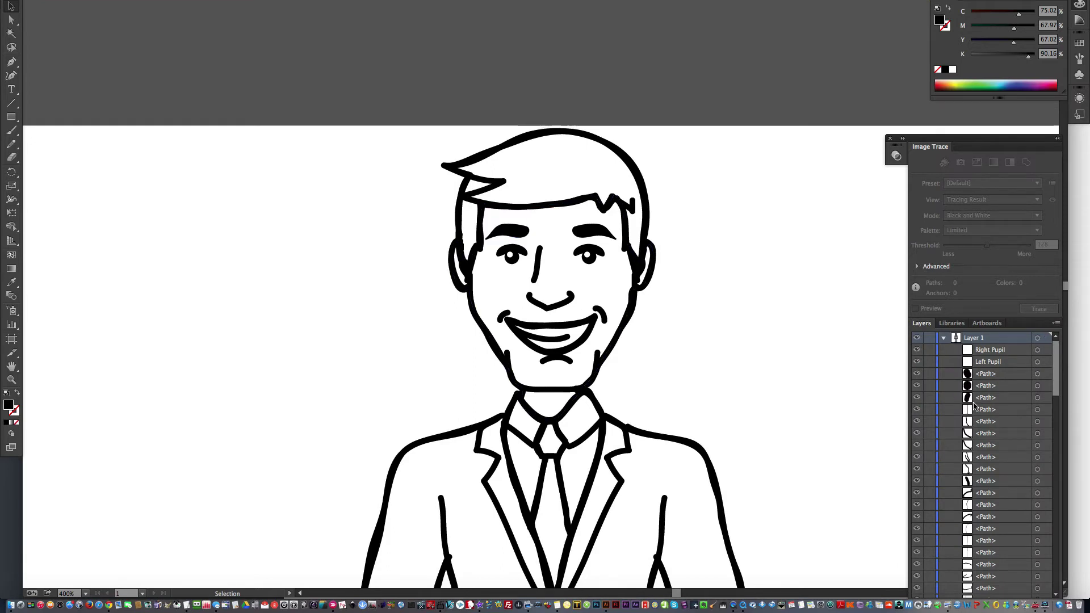
Step: Select both pupil layers and drag them down beside the eye layers
click(991, 355)
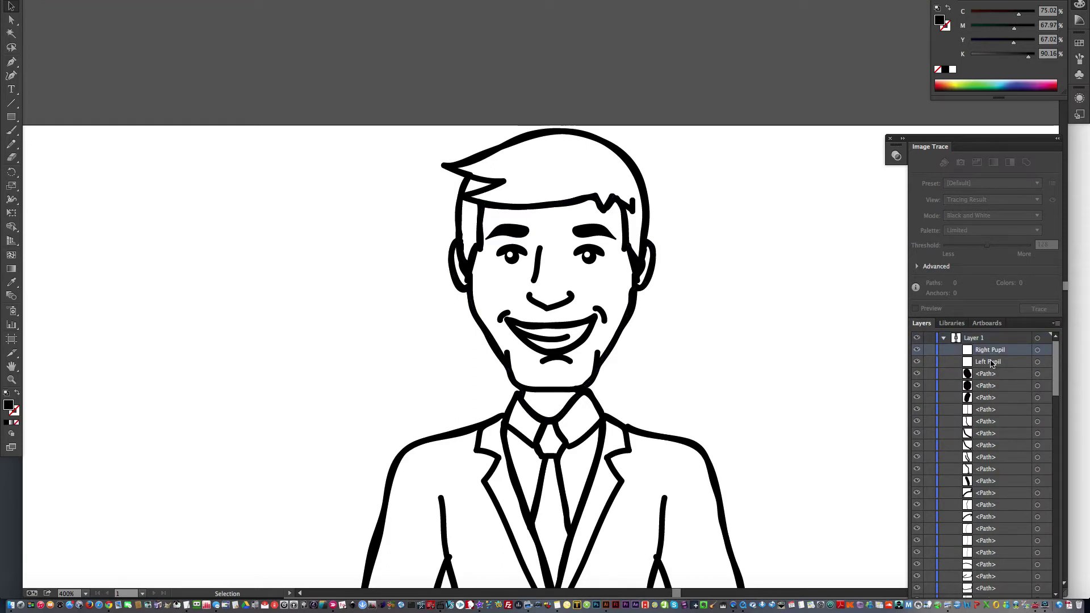
click(990, 363)
scroll(1004, 410, down, 5)
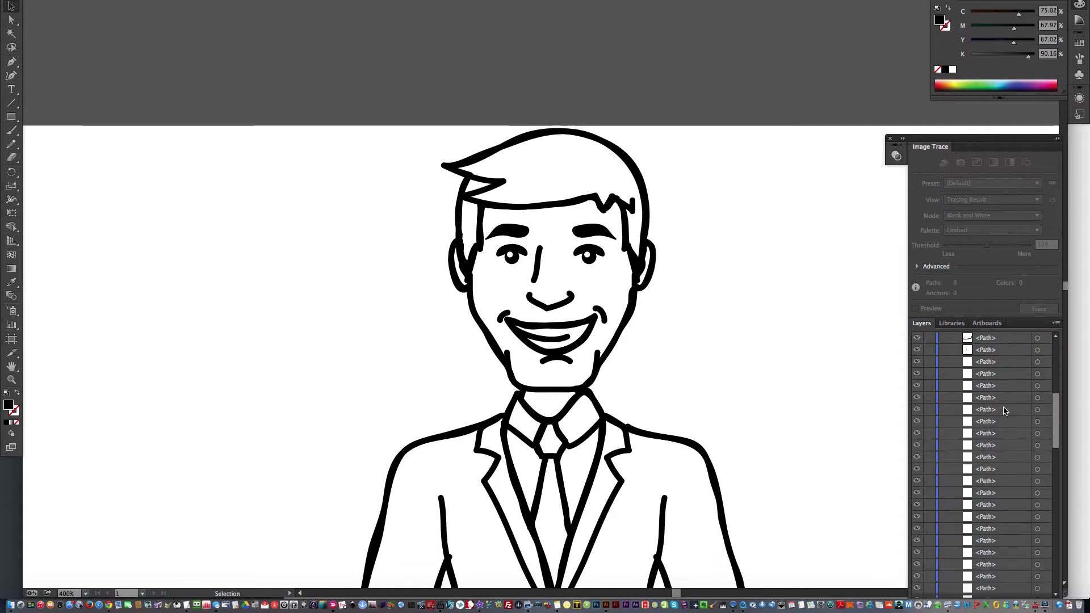
scroll(1004, 410, down, 5)
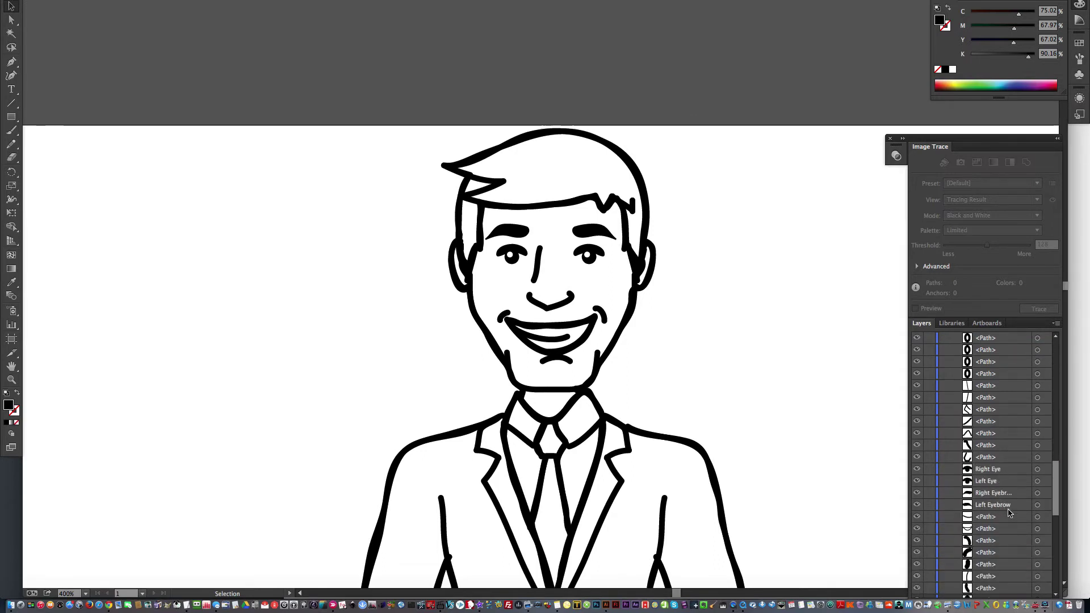
scroll(1004, 450, up, 10)
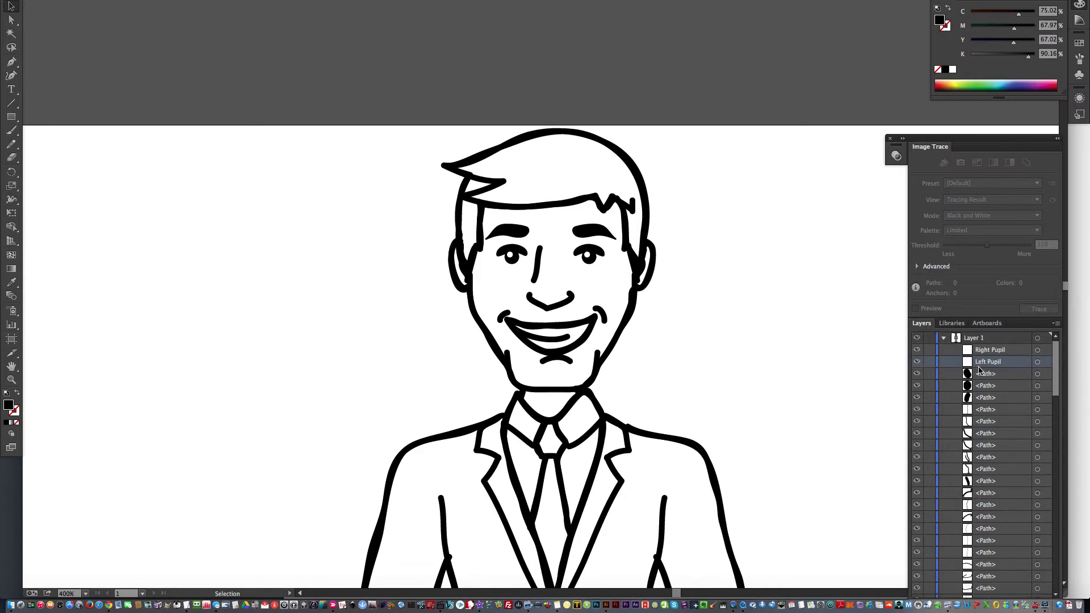
shift+click(985, 350)
drag(988, 365, 984, 516)
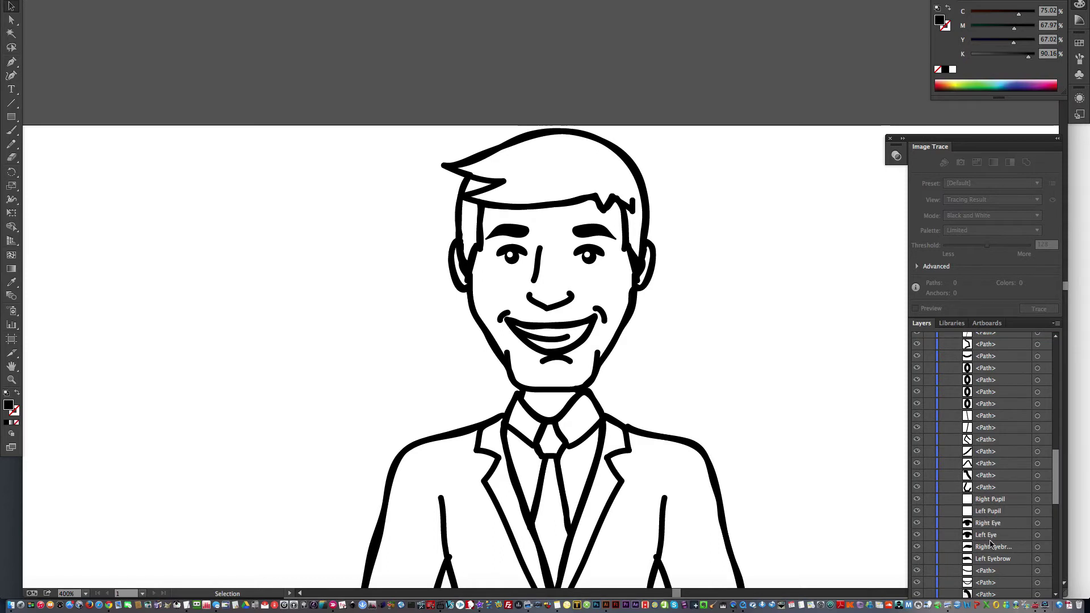
Step: Move Left Eye and Left Pupil below Right Eyebrow, keeping Left Pupil above Left Eye
scroll(994, 528, down, 3)
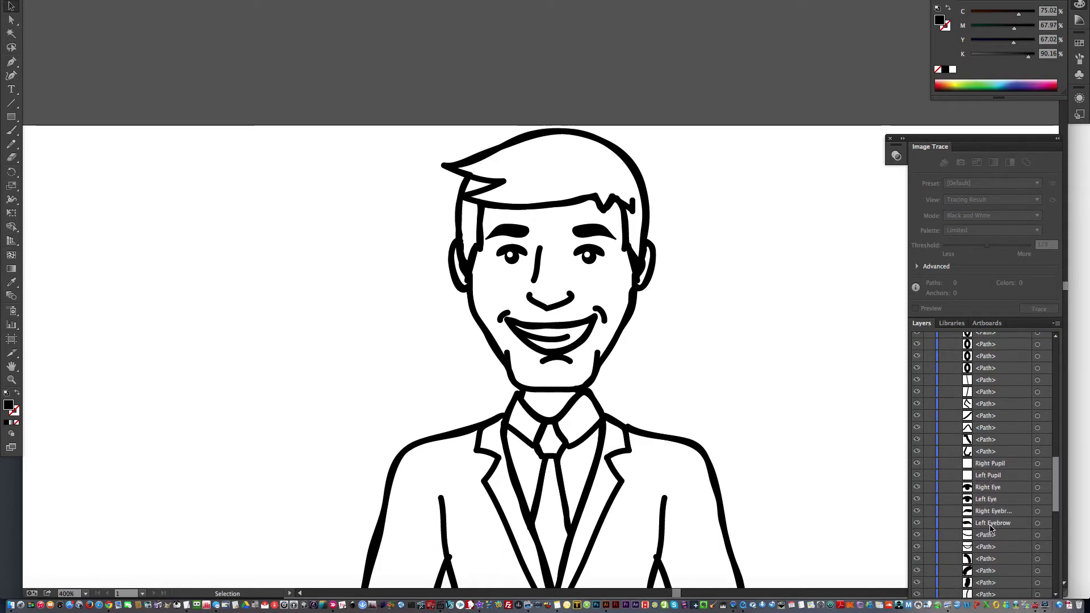
click(987, 500)
drag(986, 500, 986, 522)
drag(984, 478, 984, 510)
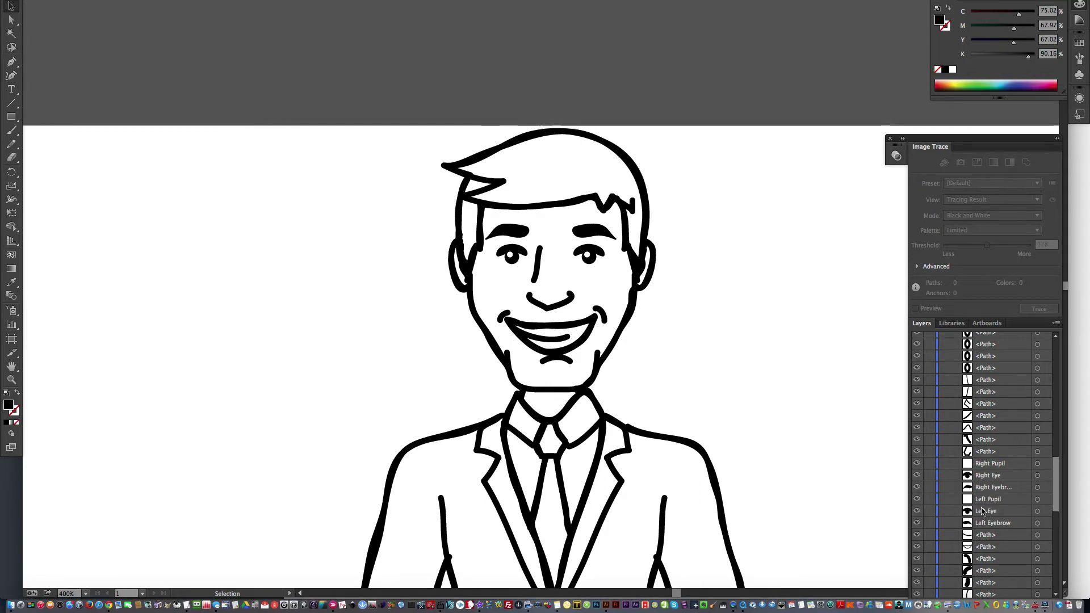
drag(980, 503, 984, 515)
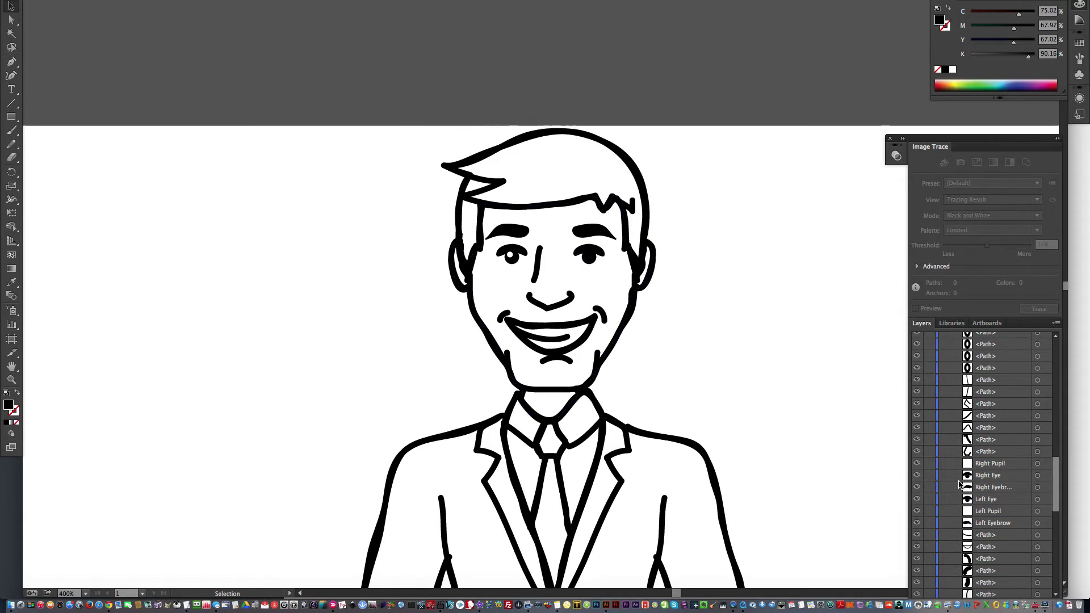
drag(988, 512, 986, 498)
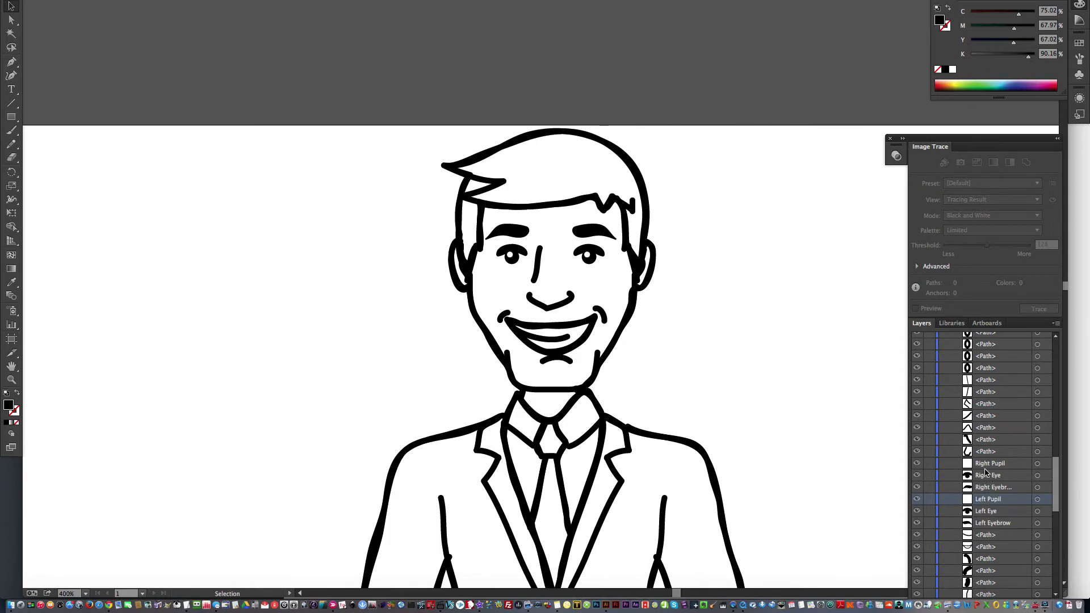
Step: Select the six layers from Right Pupil to Left Eyebrow and drag them lower
click(989, 464)
shift+click(992, 523)
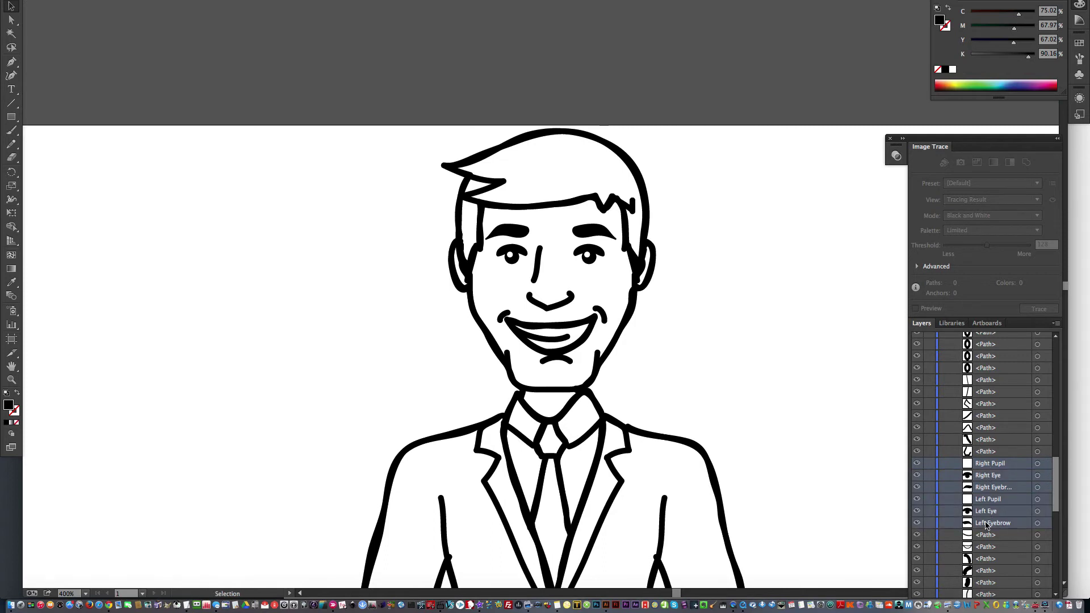
mouse_move(993, 523)
mouse_down()
mouse_move(981, 598)
mouse_move(984, 514)
mouse_up()
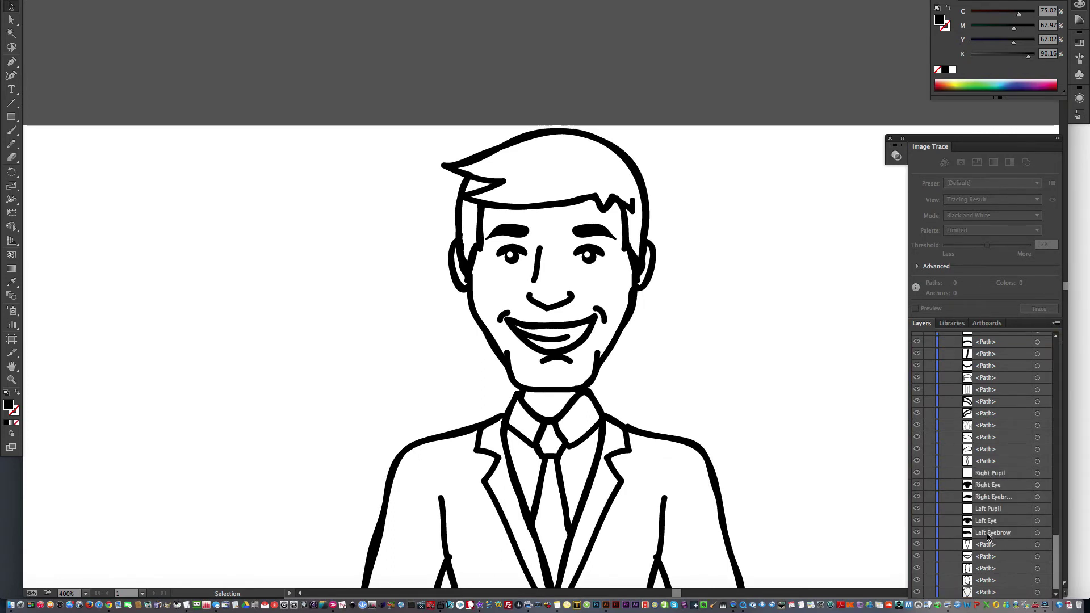
click(992, 534)
shift+click(986, 475)
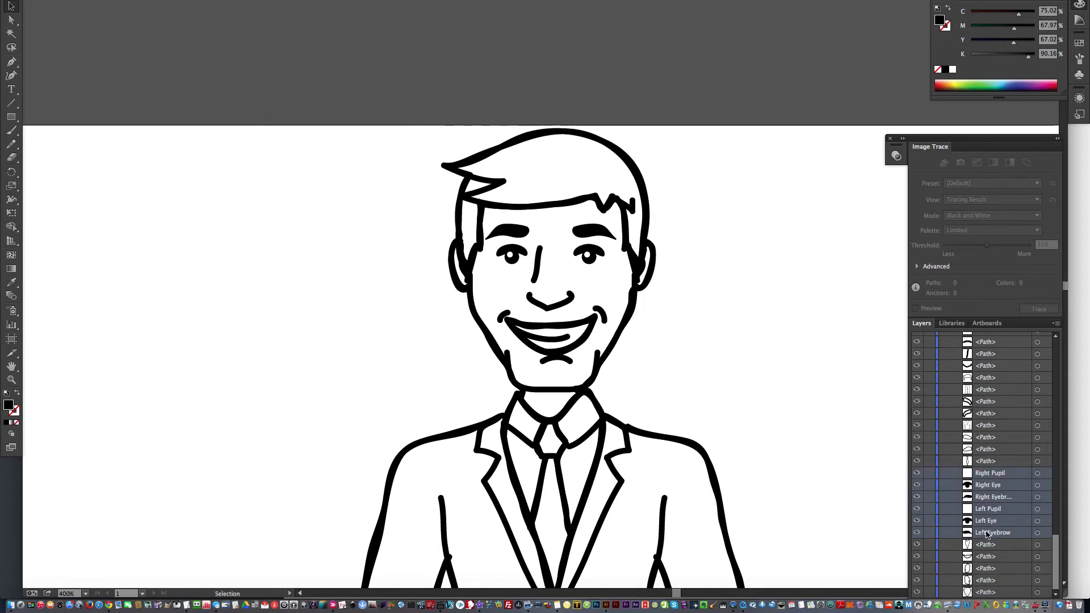
drag(988, 534, 981, 574)
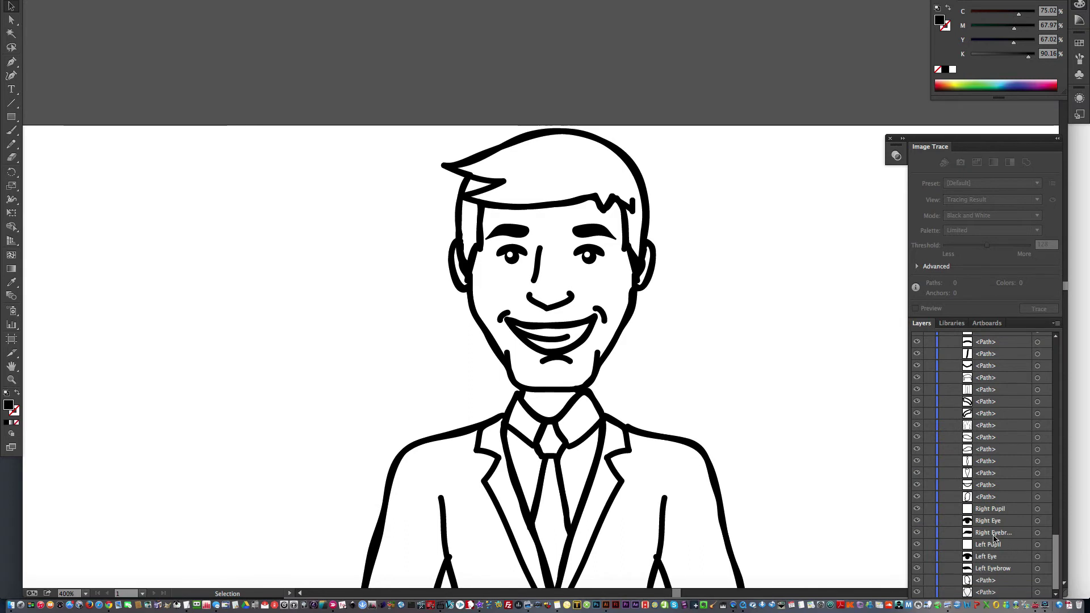
click(991, 570)
shift+click(988, 514)
drag(992, 573, 989, 582)
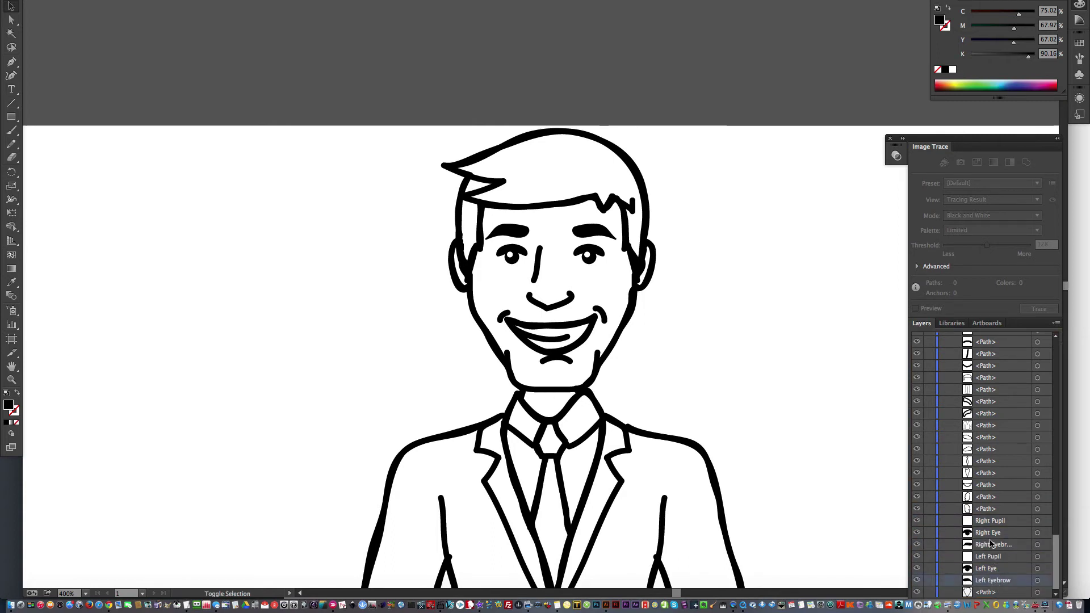
shift+click(989, 524)
drag(990, 583, 989, 516)
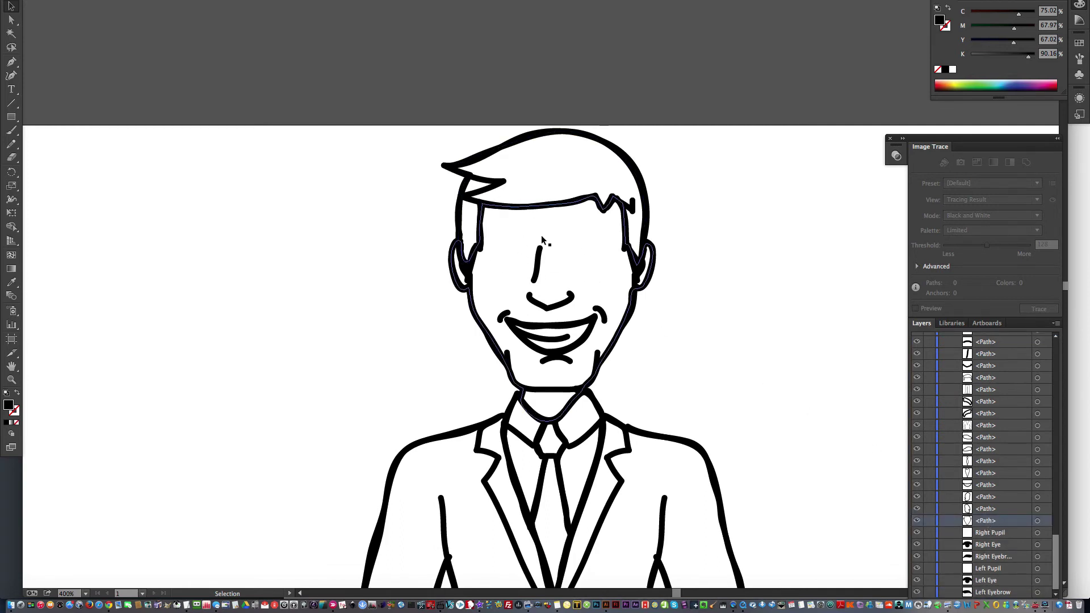
Step: Move the face outline path down the stack and save the SVG
drag(977, 522, 989, 570)
click(986, 580)
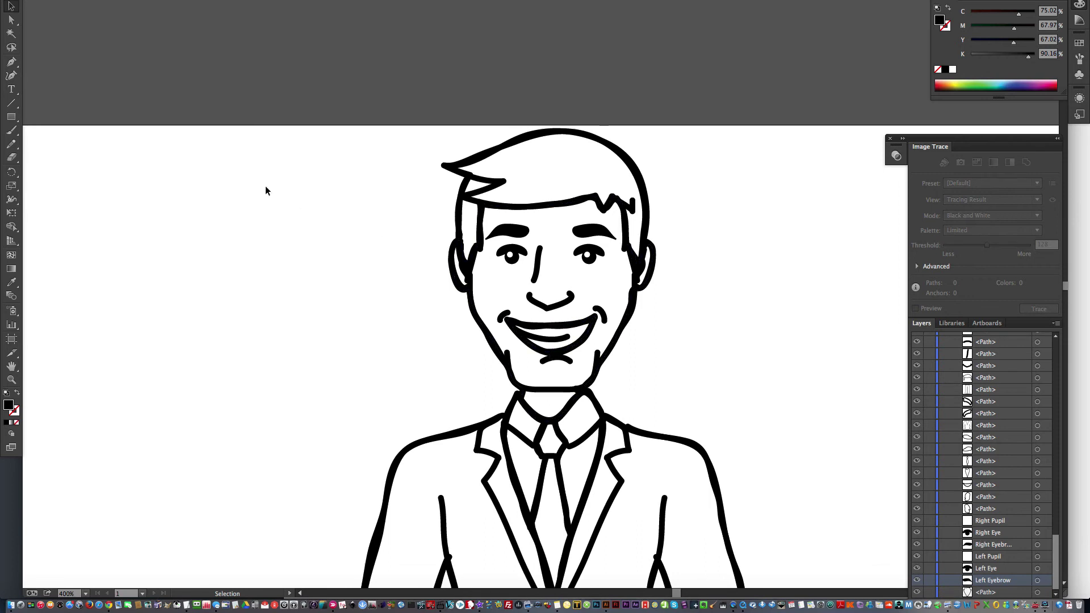
click(85, 2)
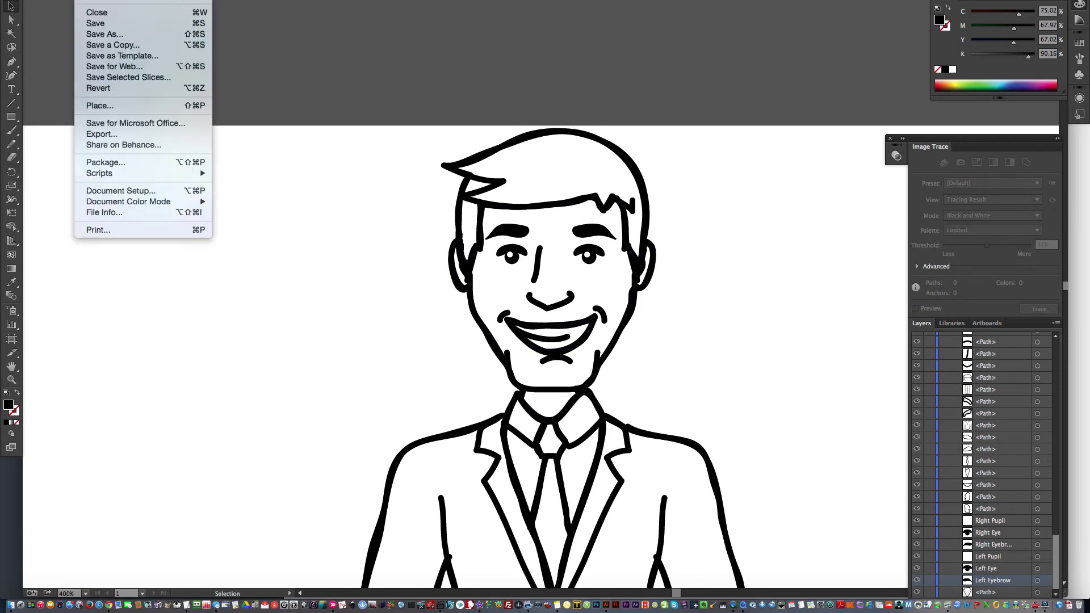
click(96, 26)
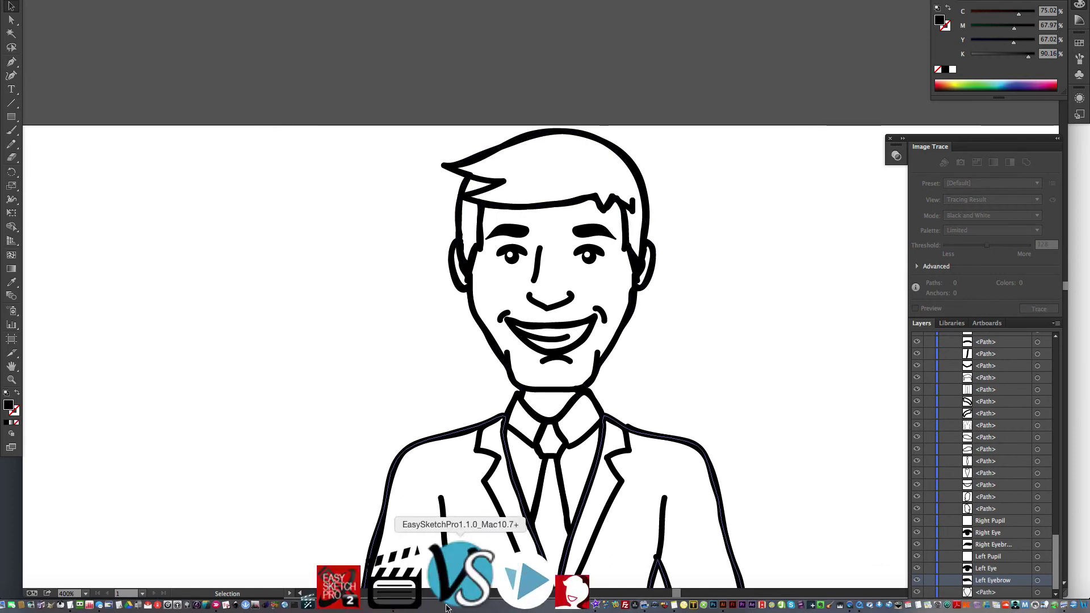
Step: Load businessmoneymale01FIXED.svg onto the scene canvas and drag it right of the original businessman
click(443, 576)
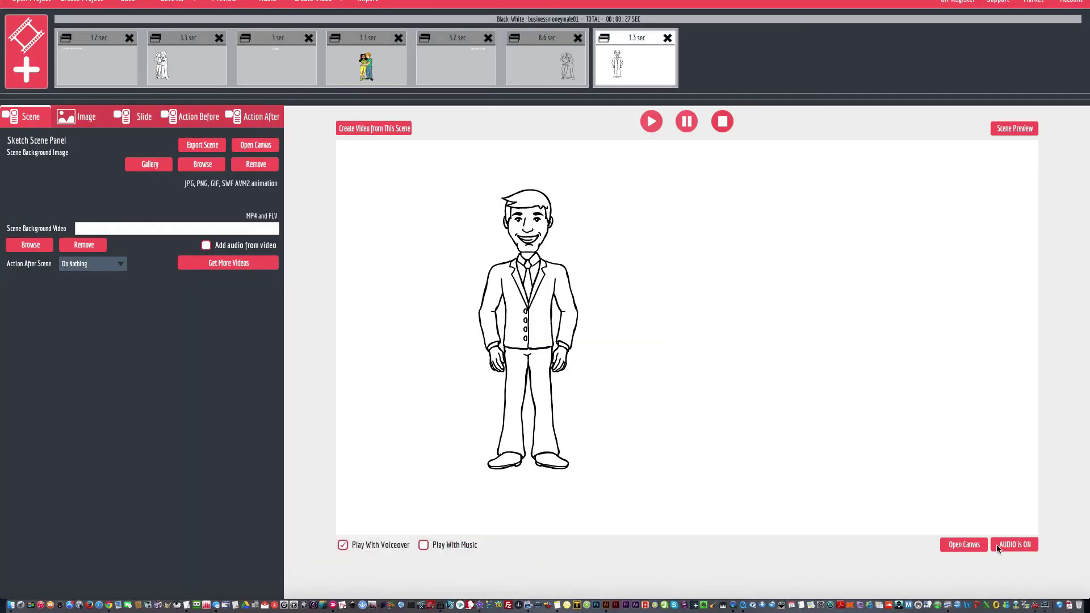
click(972, 547)
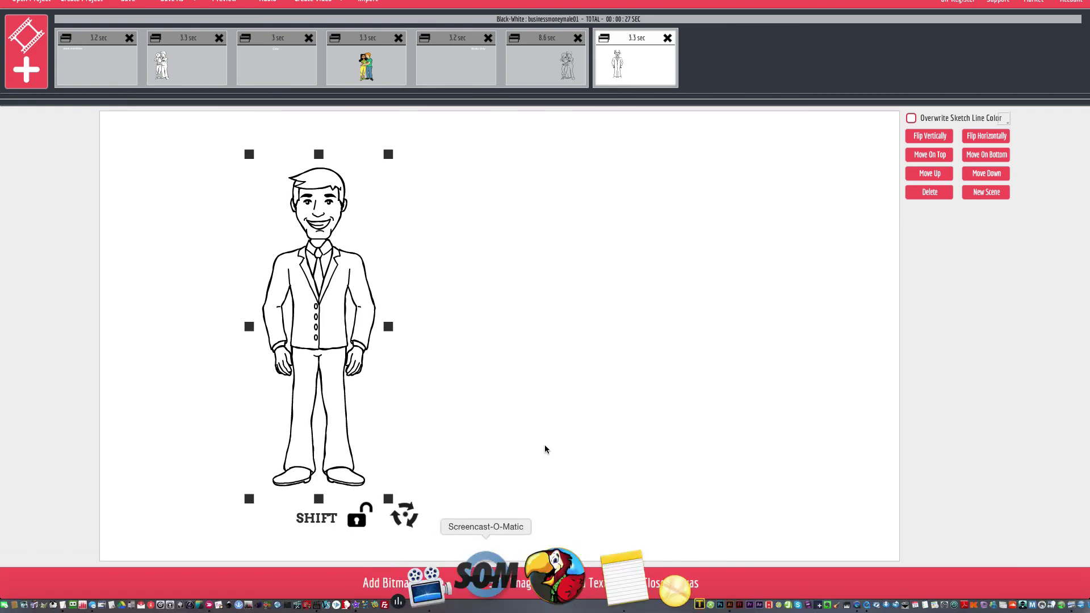
click(516, 585)
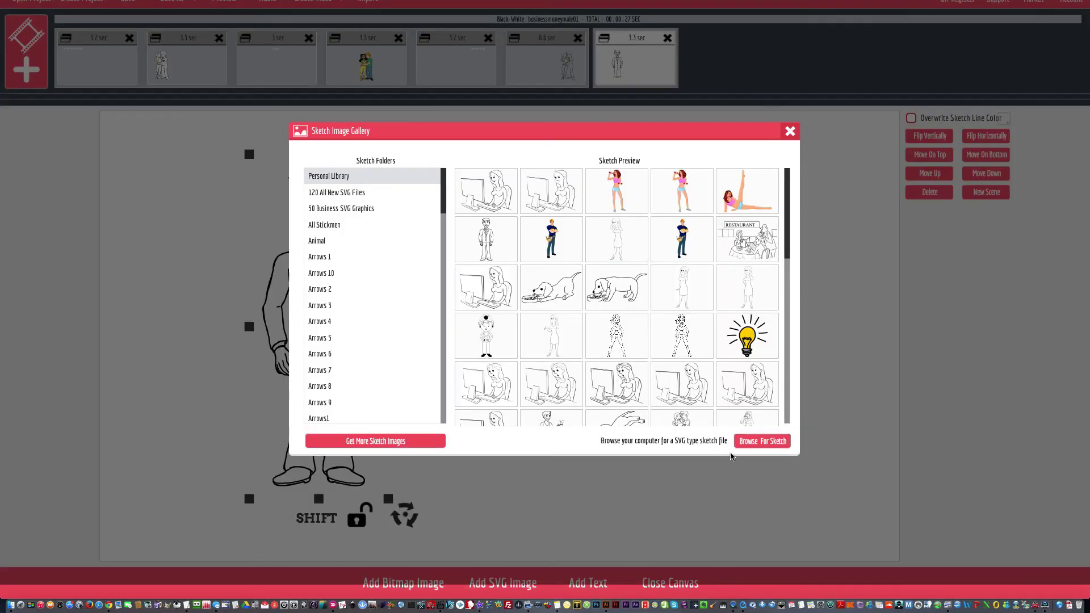
click(762, 441)
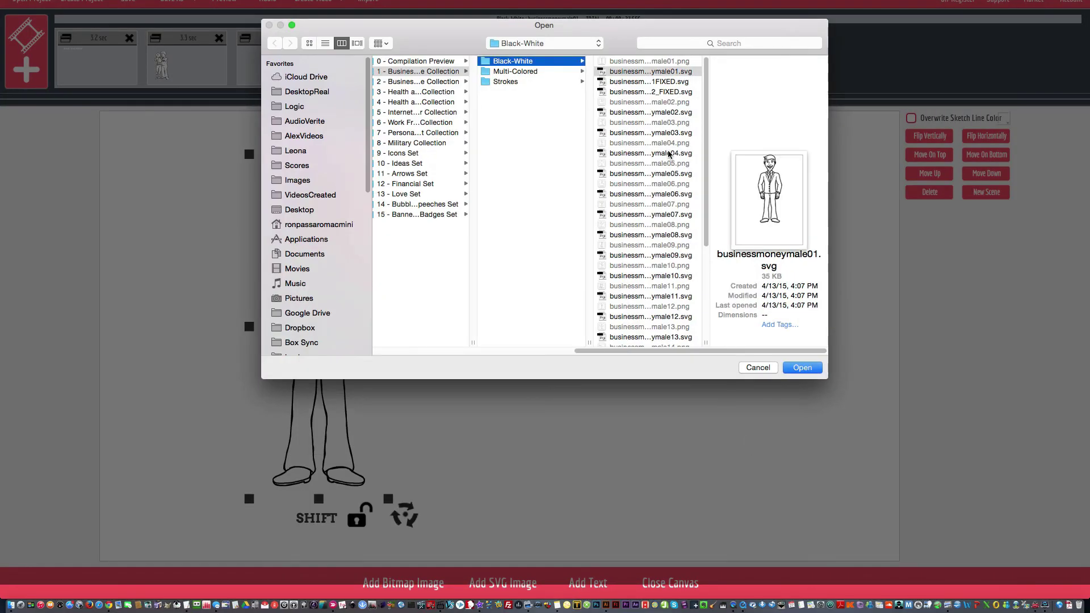
click(653, 82)
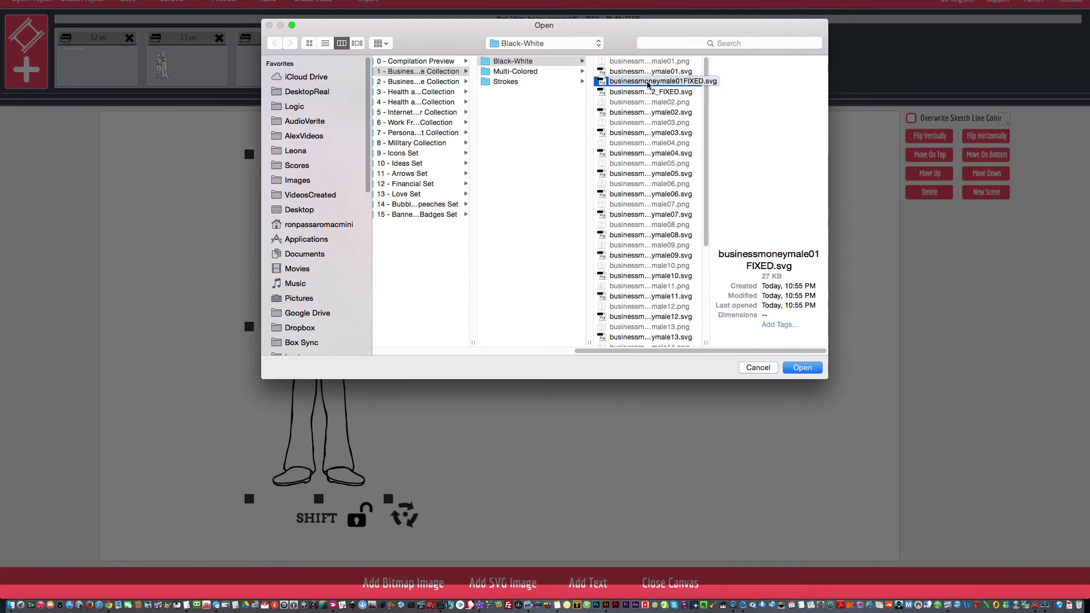
double_click(648, 83)
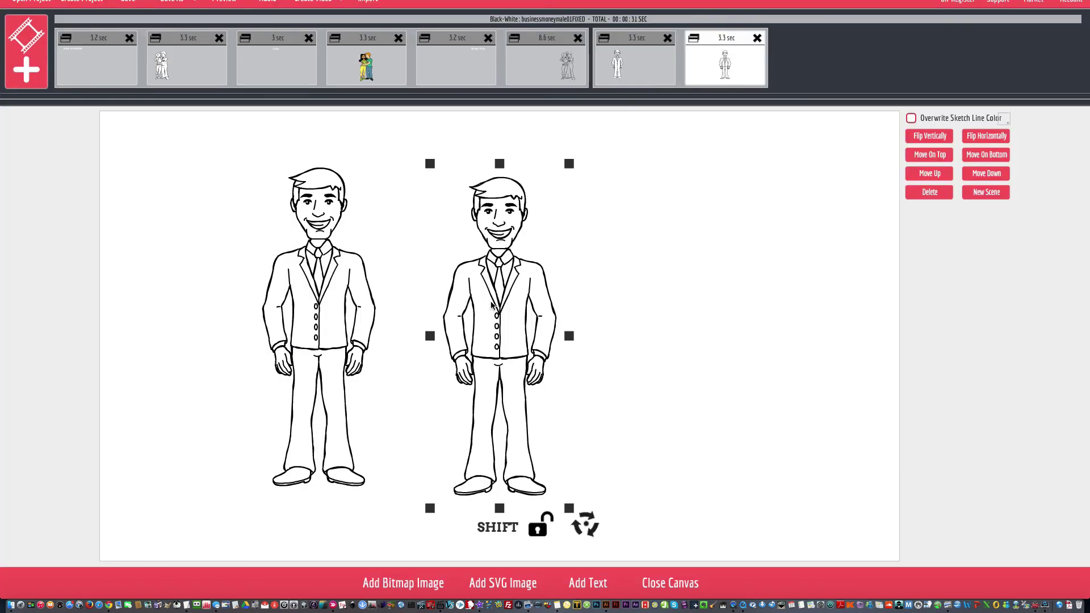
drag(491, 307, 628, 299)
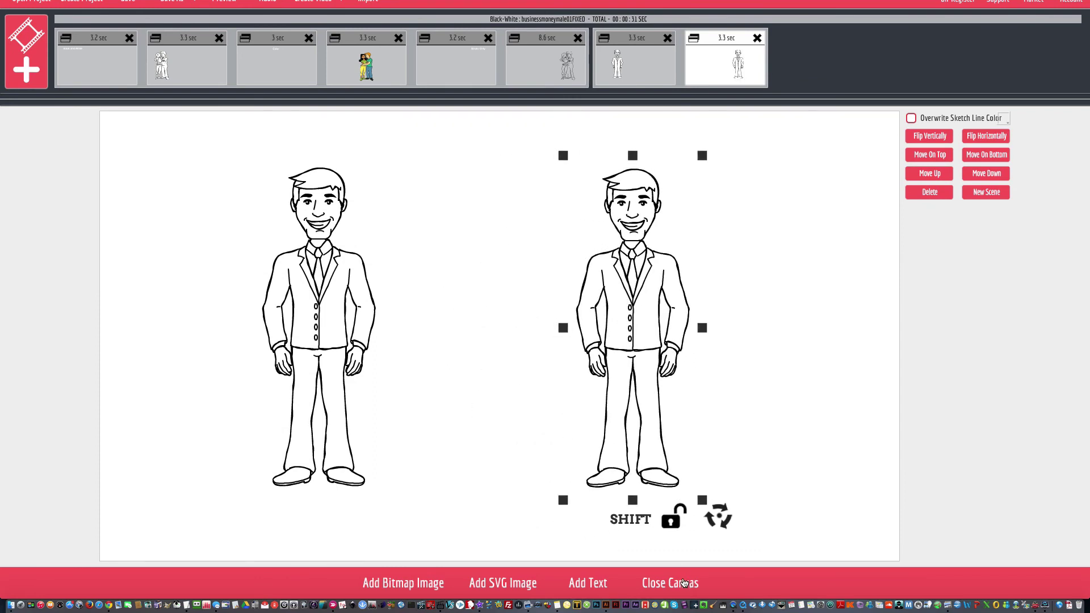
click(683, 583)
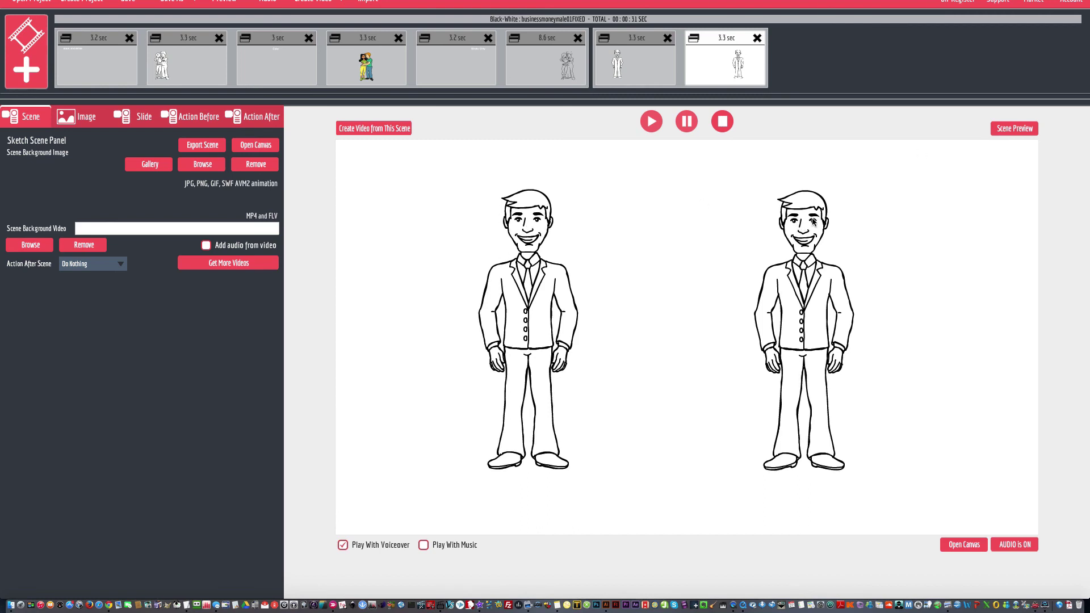
Step: Preview the scene and replay the drawing of both businessmen twice
click(1000, 132)
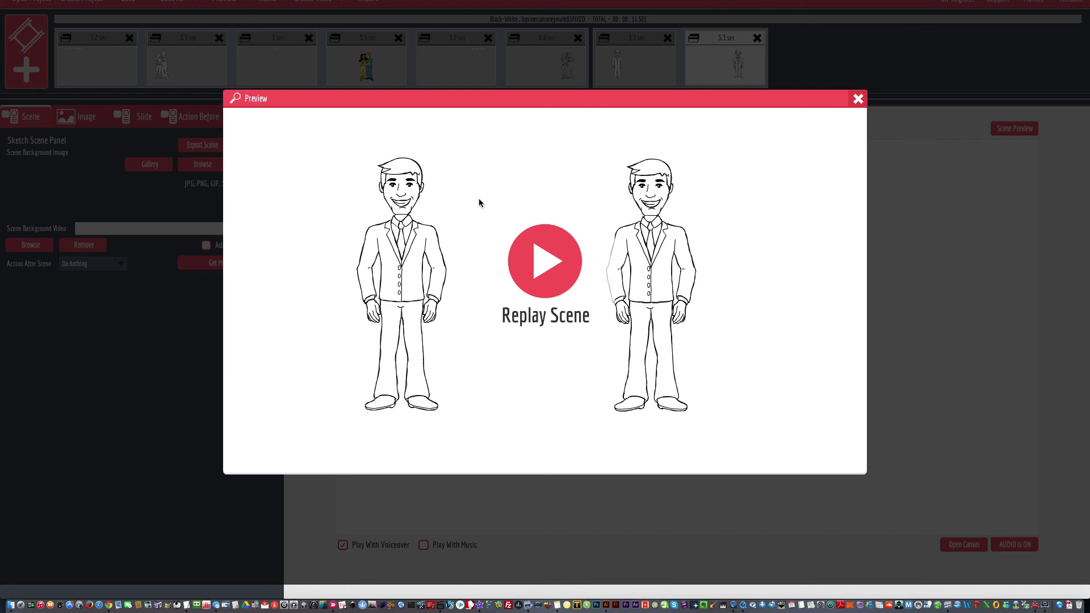
click(558, 261)
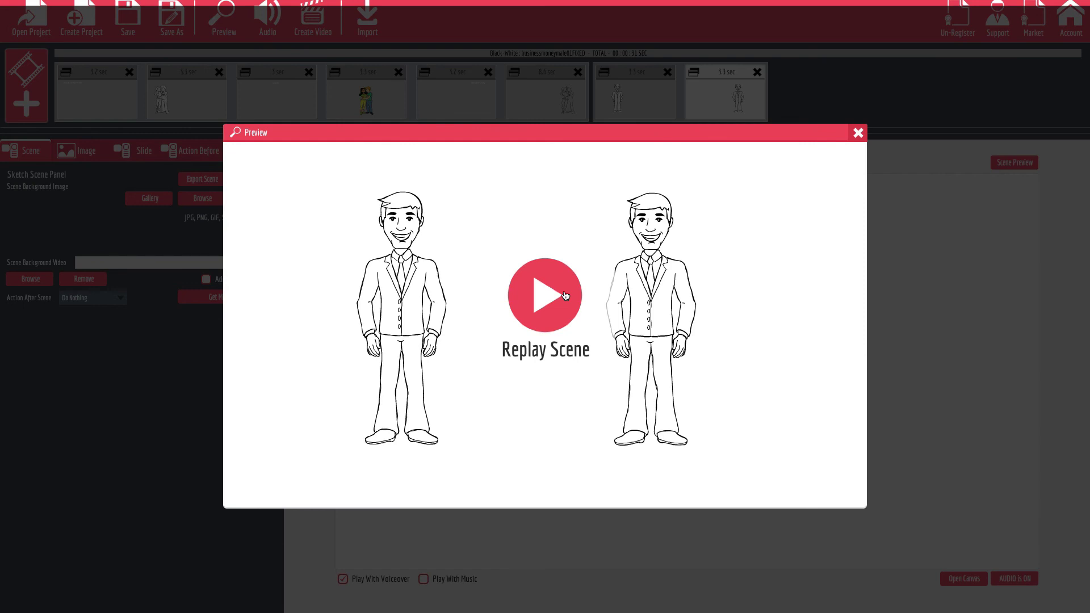
click(565, 295)
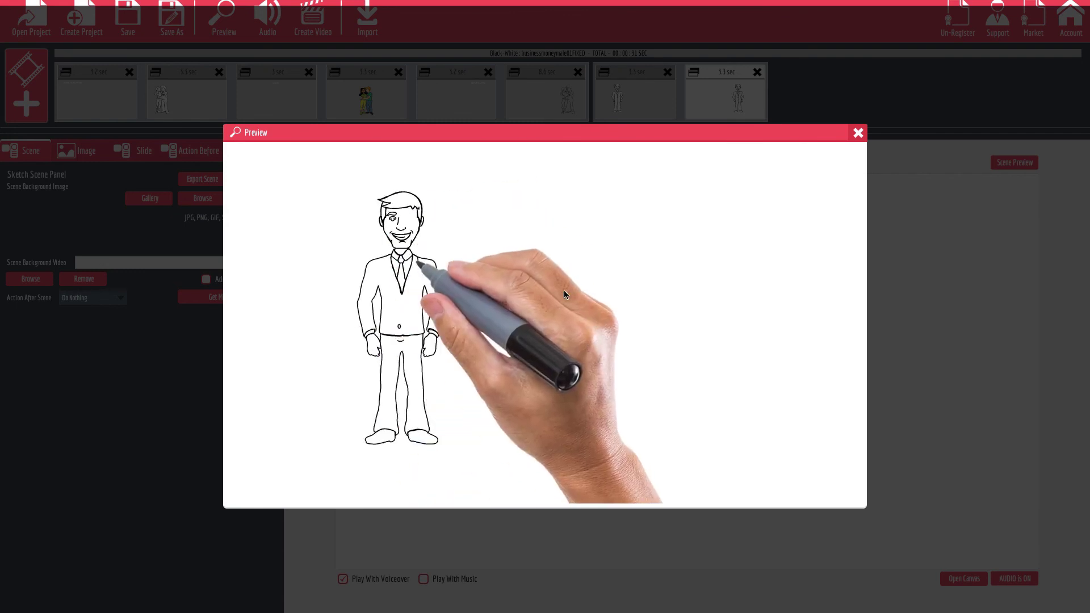